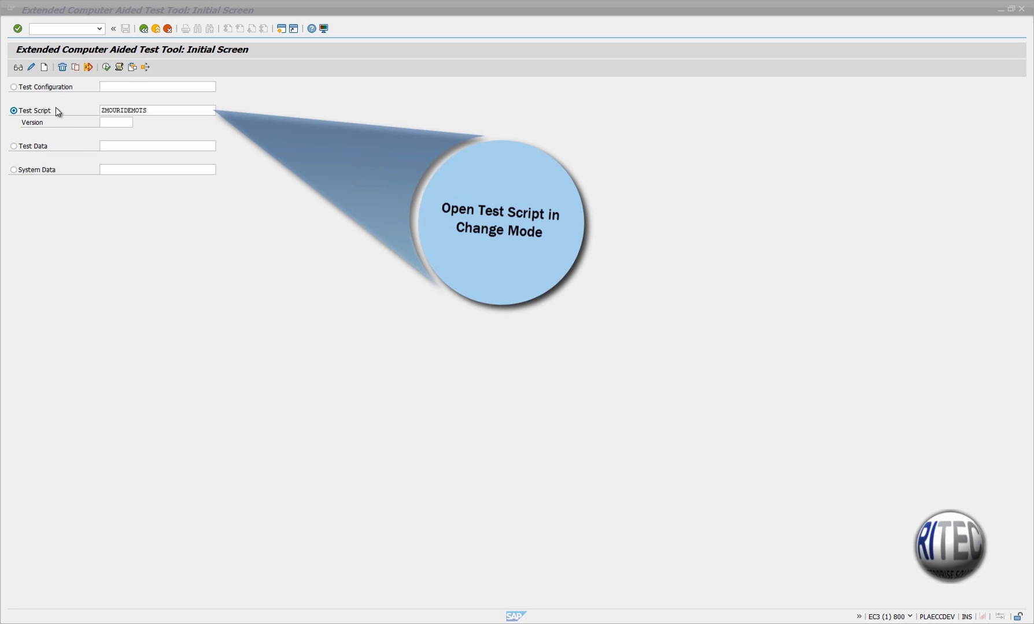
Open test script ZMOURIDEMOTS in change mode and display the structure of its SAPGUI_1 command interface
{"action": "left_click", "coordinate": [32, 65]}
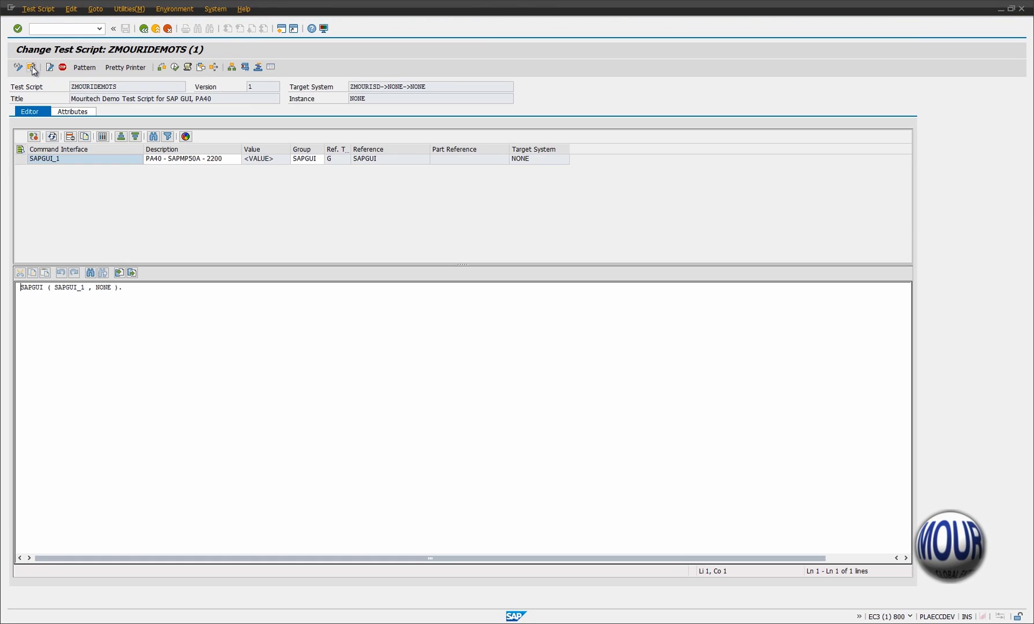
{"action": "double_click", "coordinate": [76, 287]}
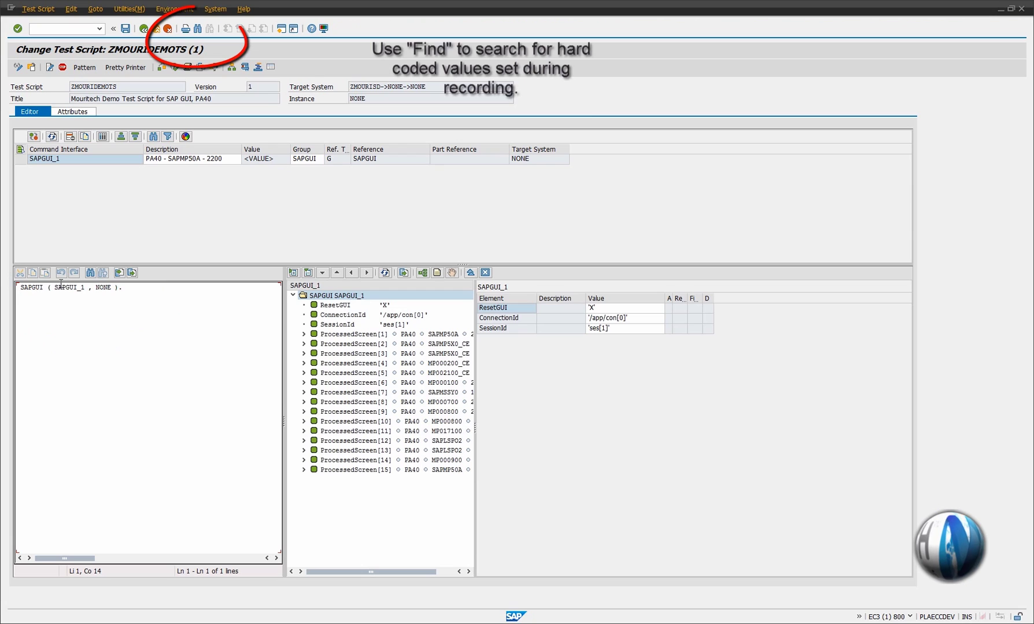
Search the test script for the string 80822 and go to the matching value in ProcessedScreen[1]
{"action": "key", "text": "ctrl+f"}
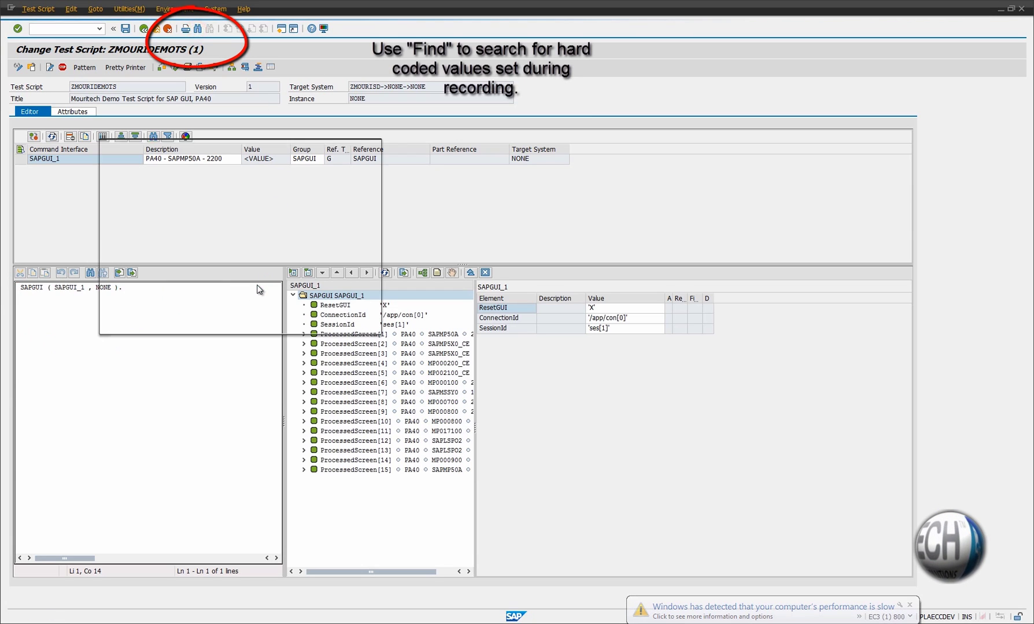
{"action": "type", "text": "80822"}
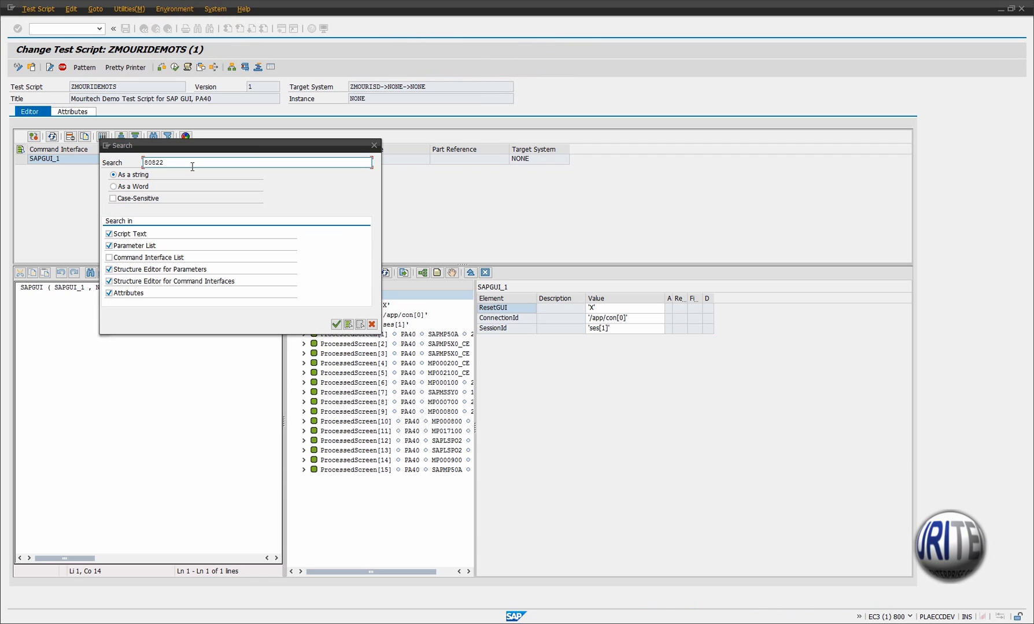
{"action": "left_click", "coordinate": [336, 325]}
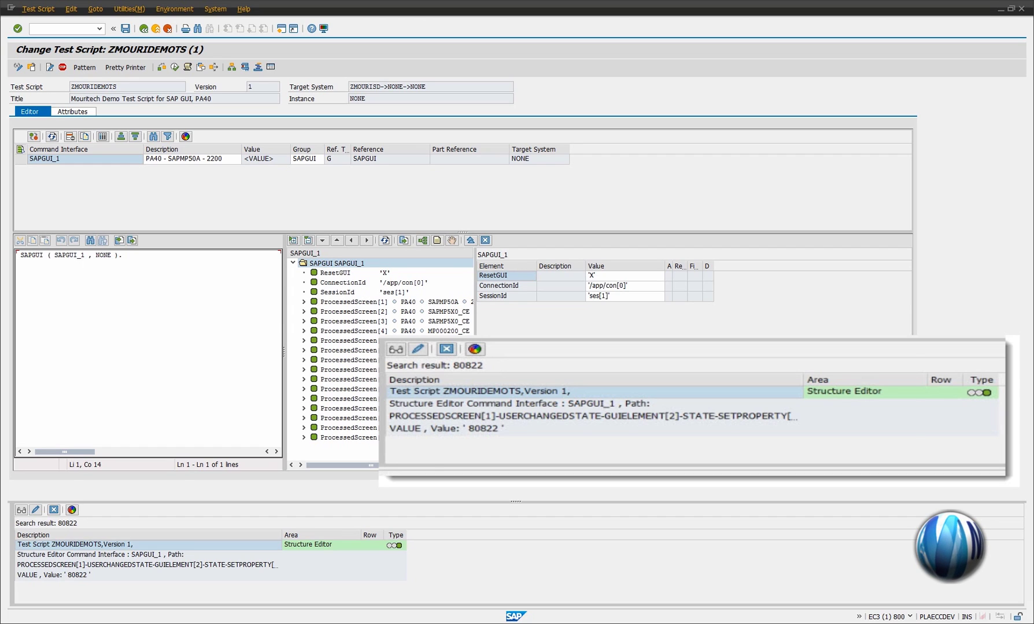
{"action": "left_click", "coordinate": [88, 566]}
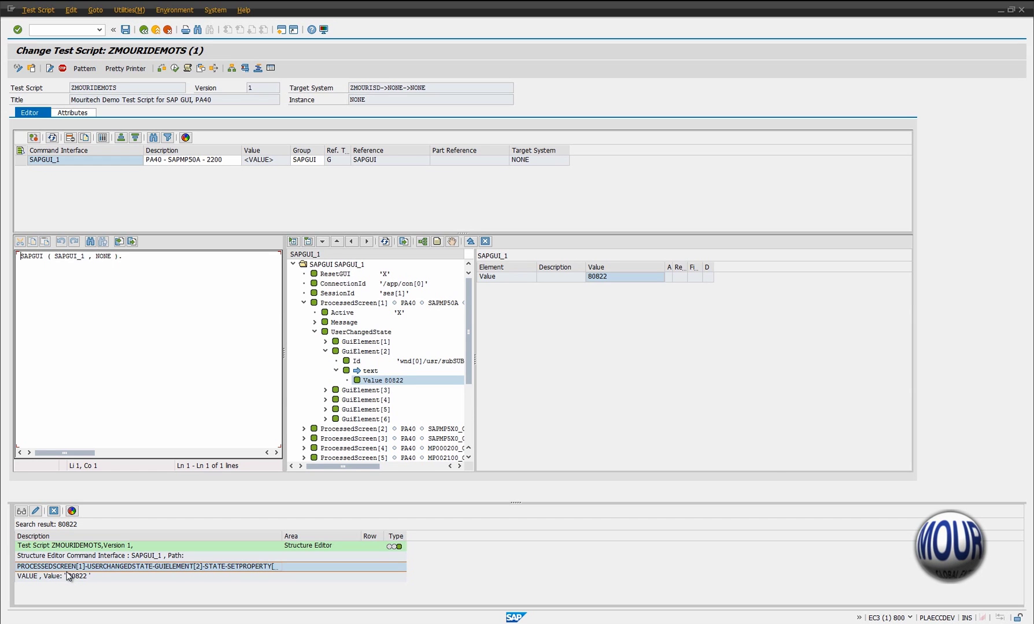
Set the text value of GuiElement[2] under ProcessedScreen[1] to 80823 and save the test script
{"action": "left_click", "coordinate": [607, 276]}
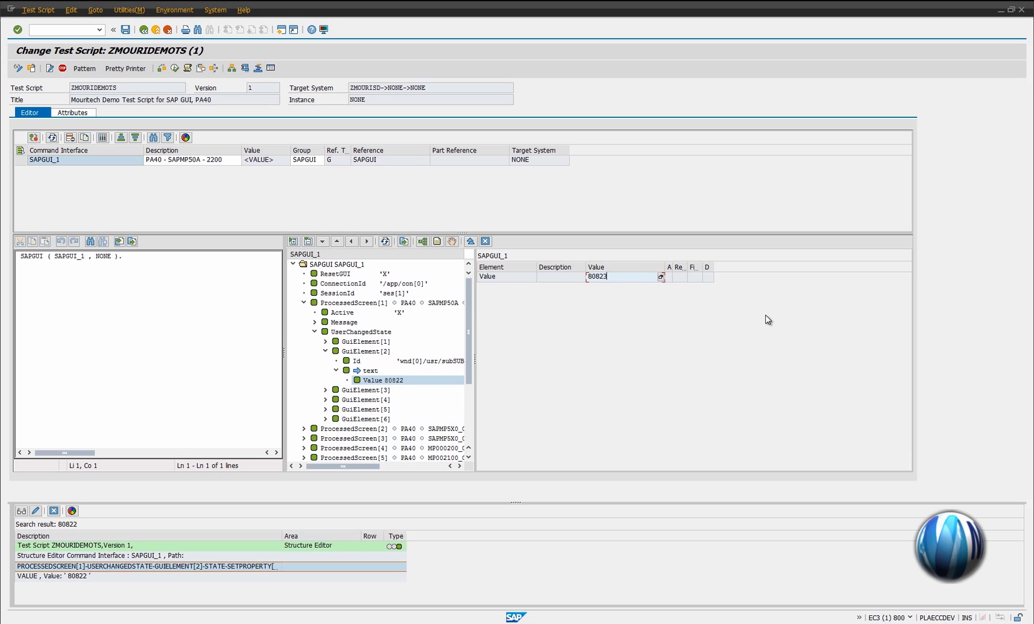
{"action": "type", "text": "3"}
{"action": "key", "text": "Return"}
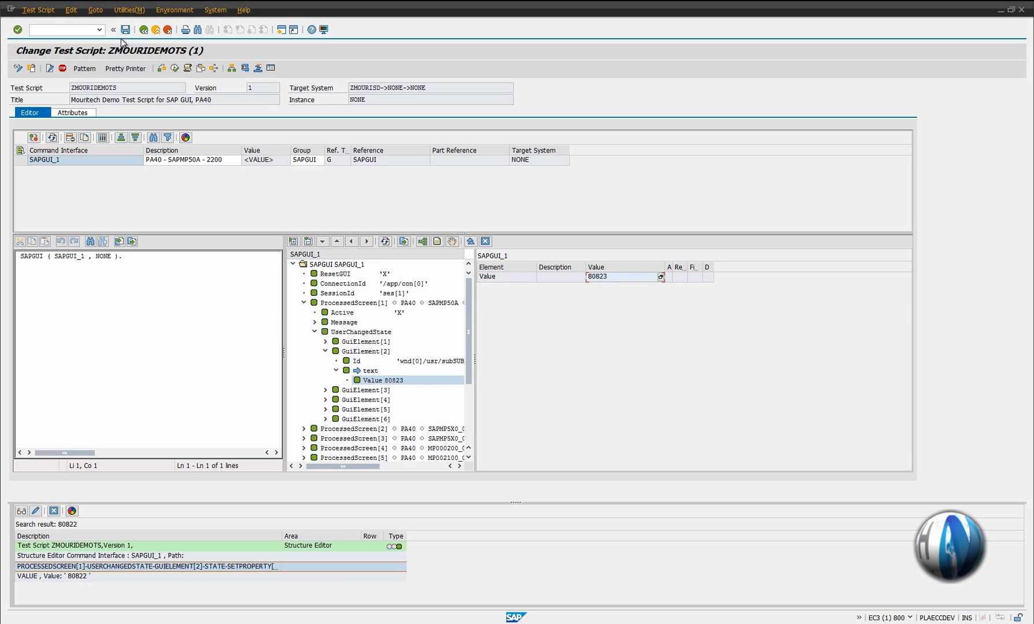
{"action": "left_click", "coordinate": [125, 30]}
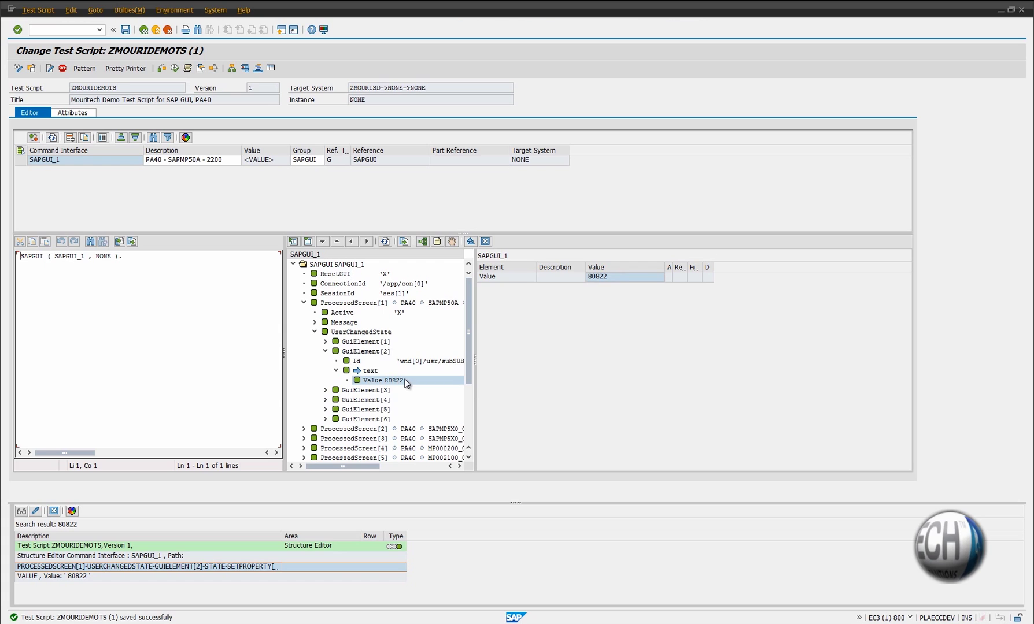
Search the test script for the string "Mou"
{"action": "left_click", "coordinate": [197, 29]}
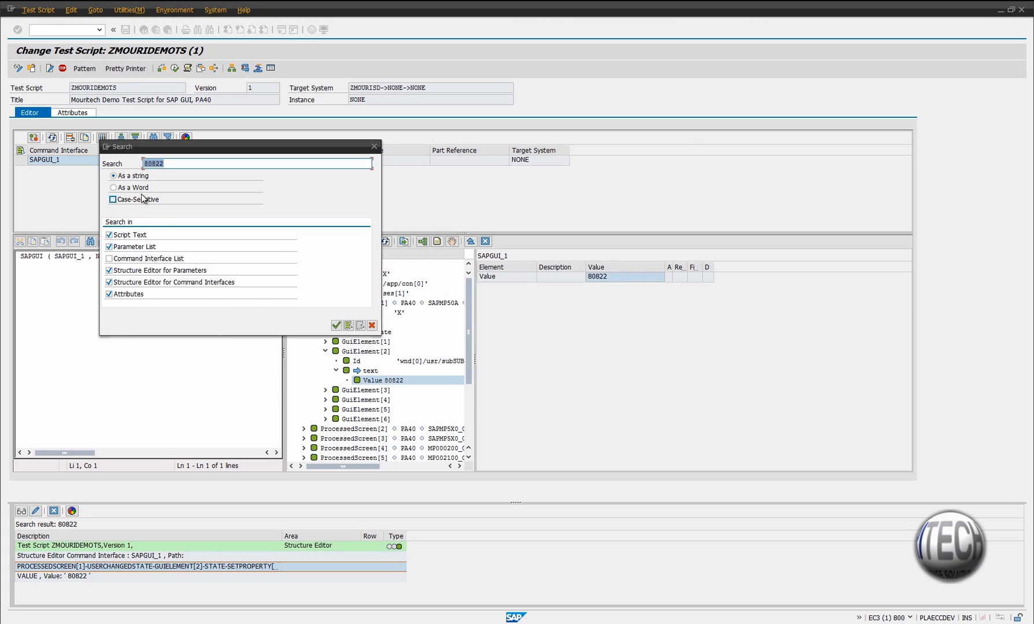
{"action": "type", "text": "Mou"}
{"action": "left_click", "coordinate": [336, 325]}
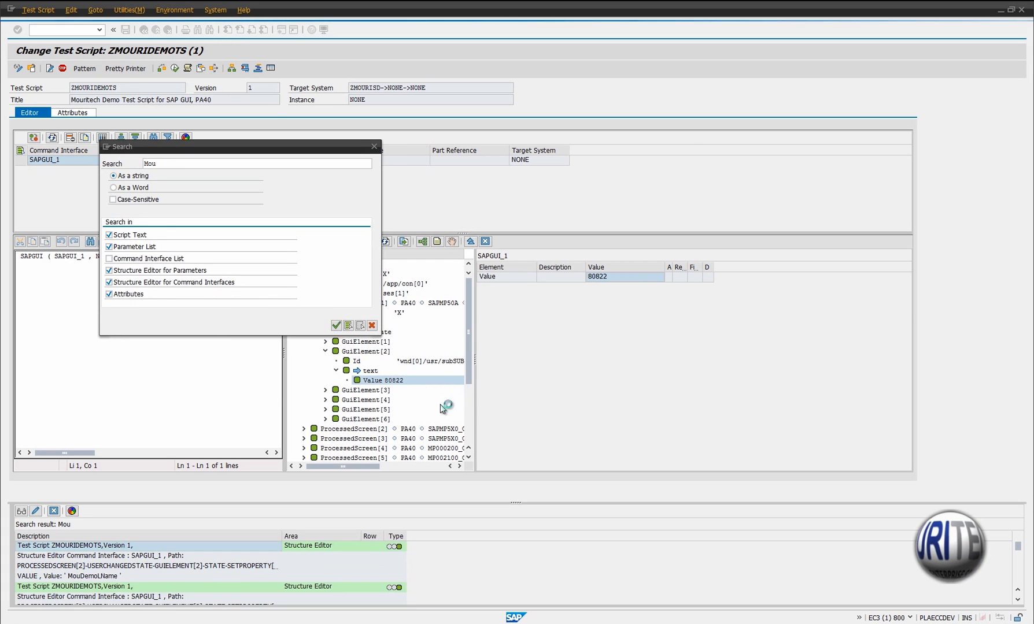
Set the text value of GuiElement[2] under ProcessedScreen[2] to 'PlayBackTestLName' and save the test script
{"action": "left_click", "coordinate": [81, 576]}
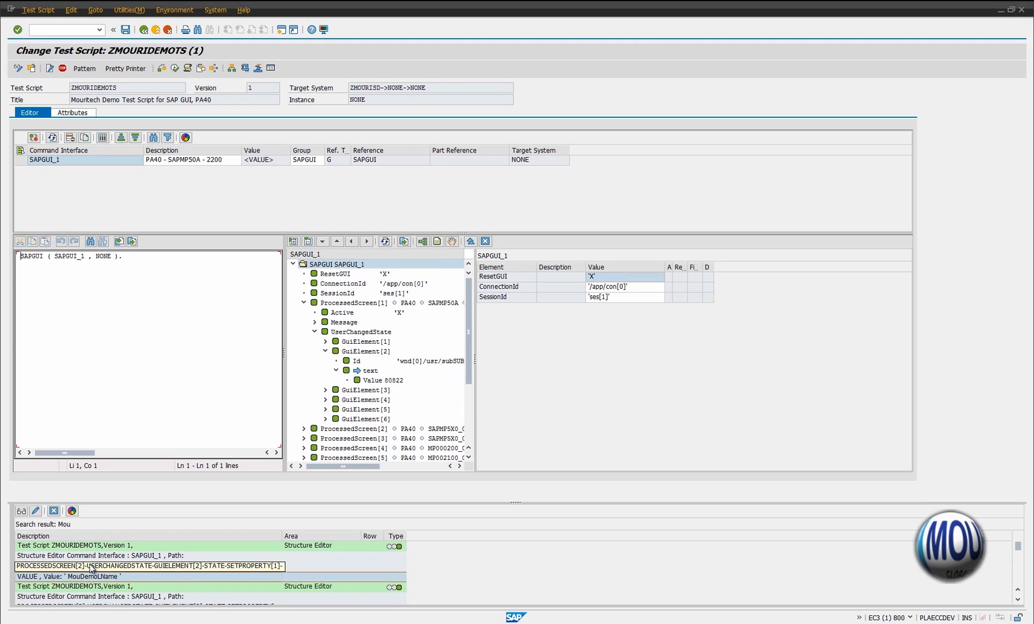
{"action": "left_click", "coordinate": [91, 567]}
{"action": "left_click", "coordinate": [314, 332]}
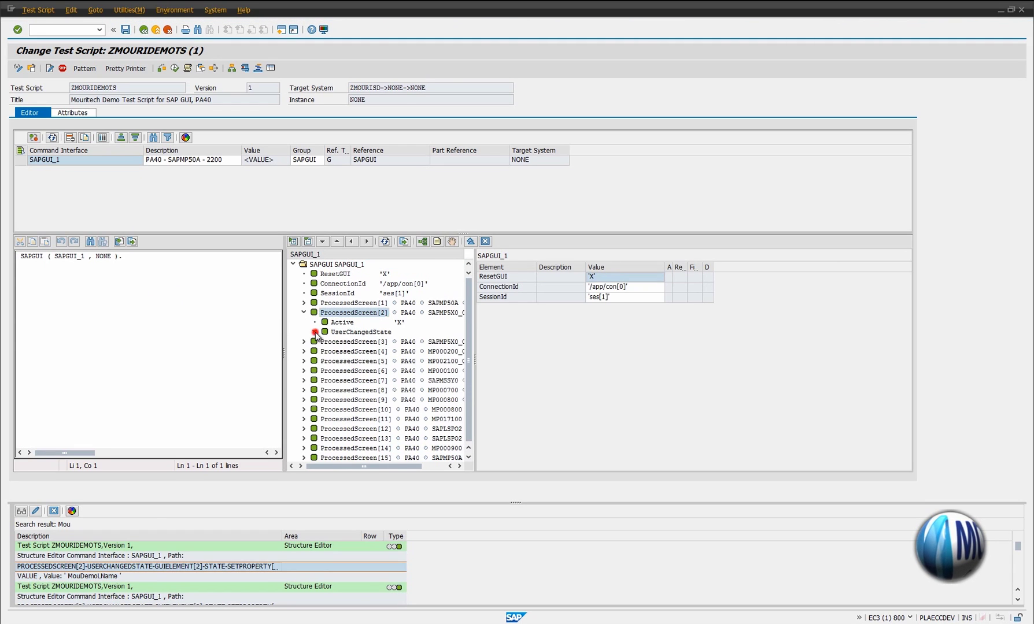
{"action": "left_click", "coordinate": [376, 351]}
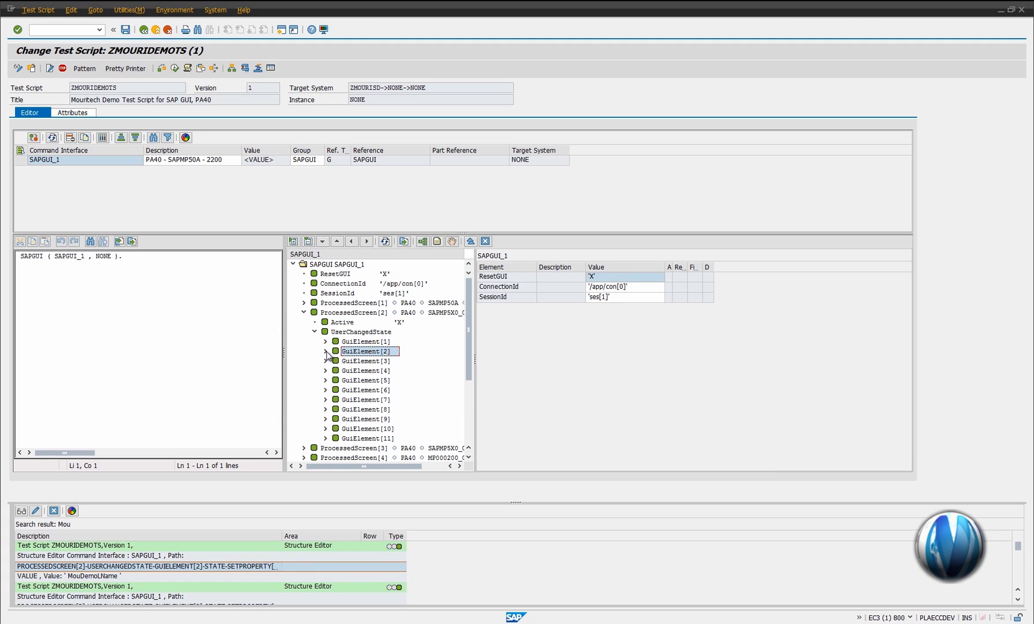
{"action": "left_click", "coordinate": [325, 351]}
{"action": "left_click", "coordinate": [369, 370]}
{"action": "left_click", "coordinate": [336, 370]}
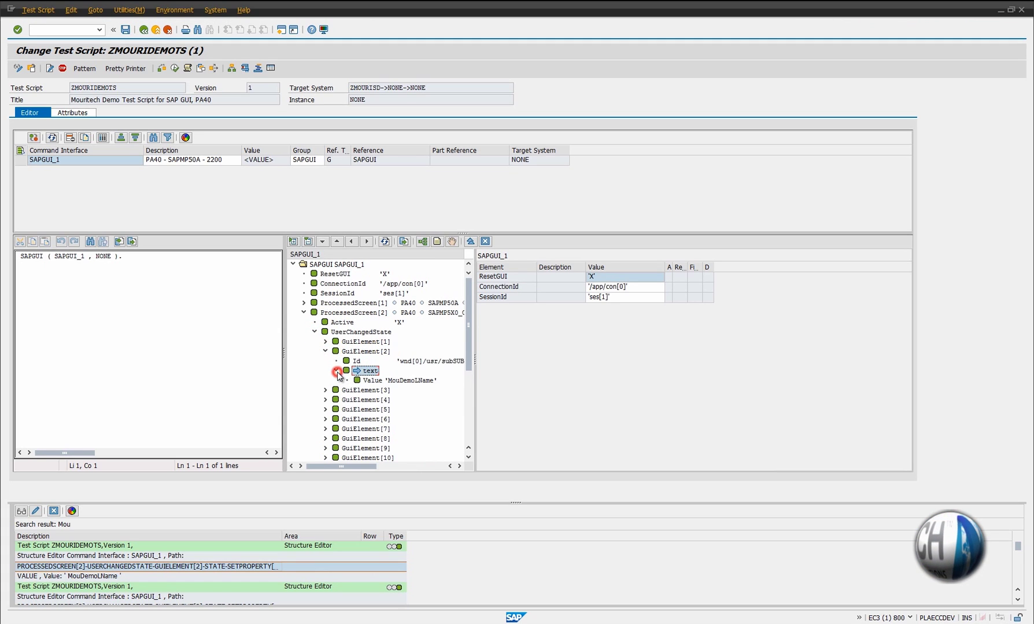
{"action": "left_click", "coordinate": [370, 379]}
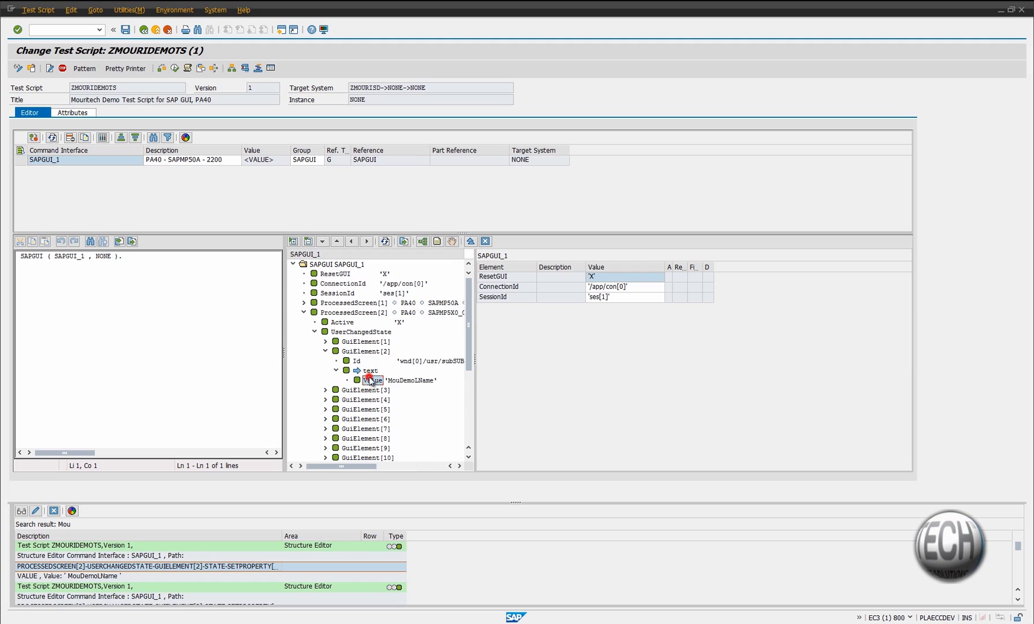
{"action": "double_click", "coordinate": [621, 277]}
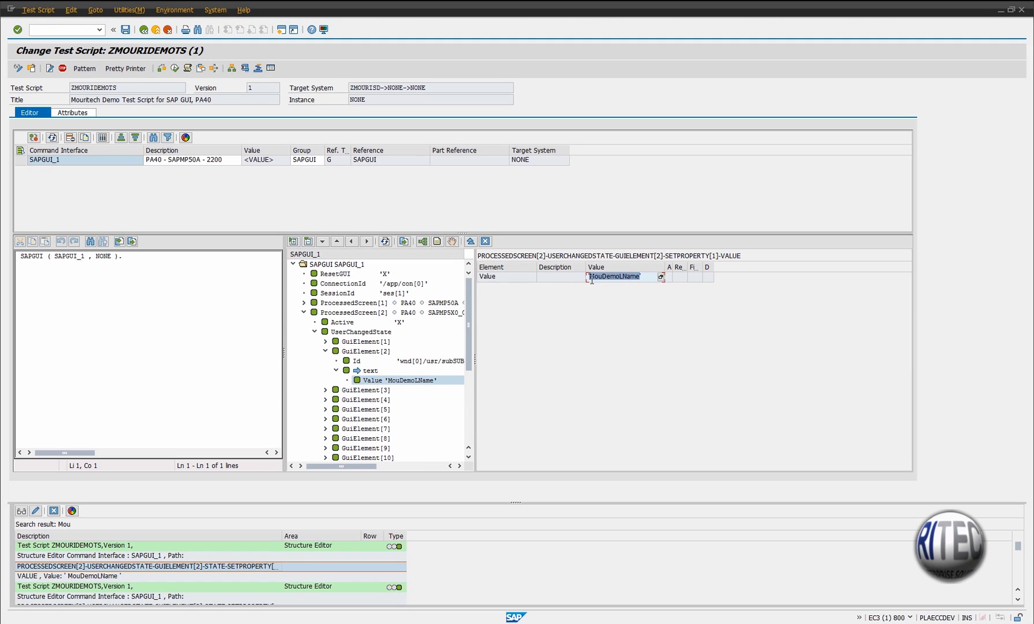
{"action": "type", "text": "Play"}
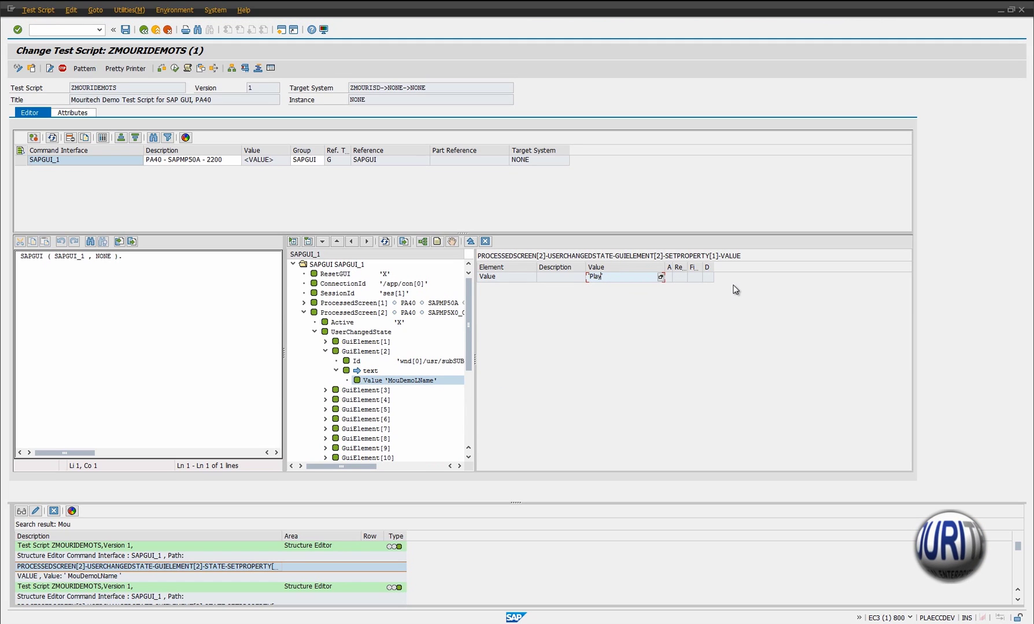
{"action": "type", "text": "BackTestL"}
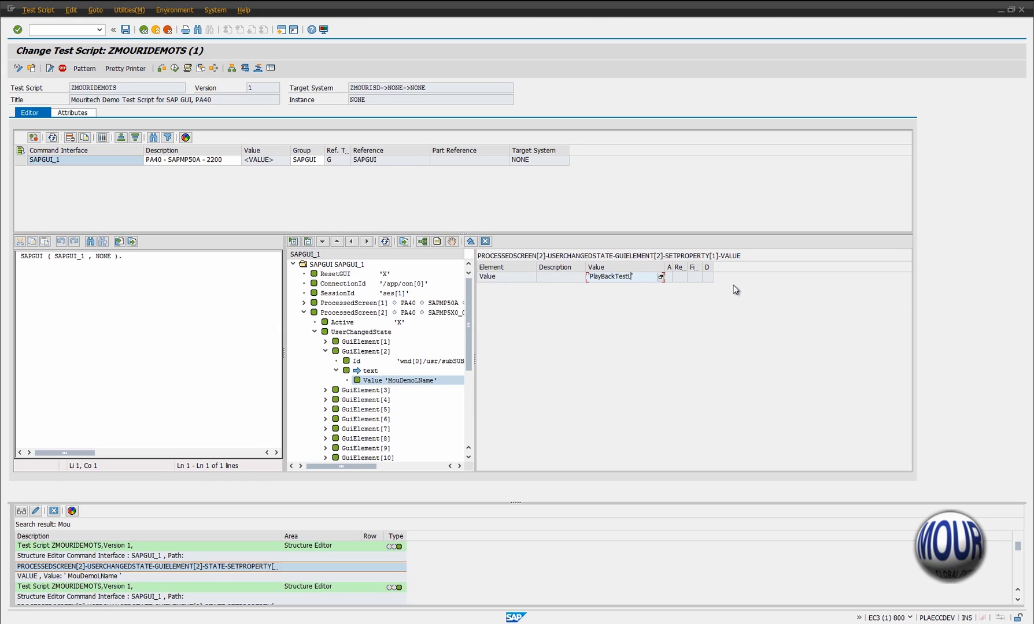
{"action": "type", "text": "Name"}
{"action": "key", "text": "Return"}
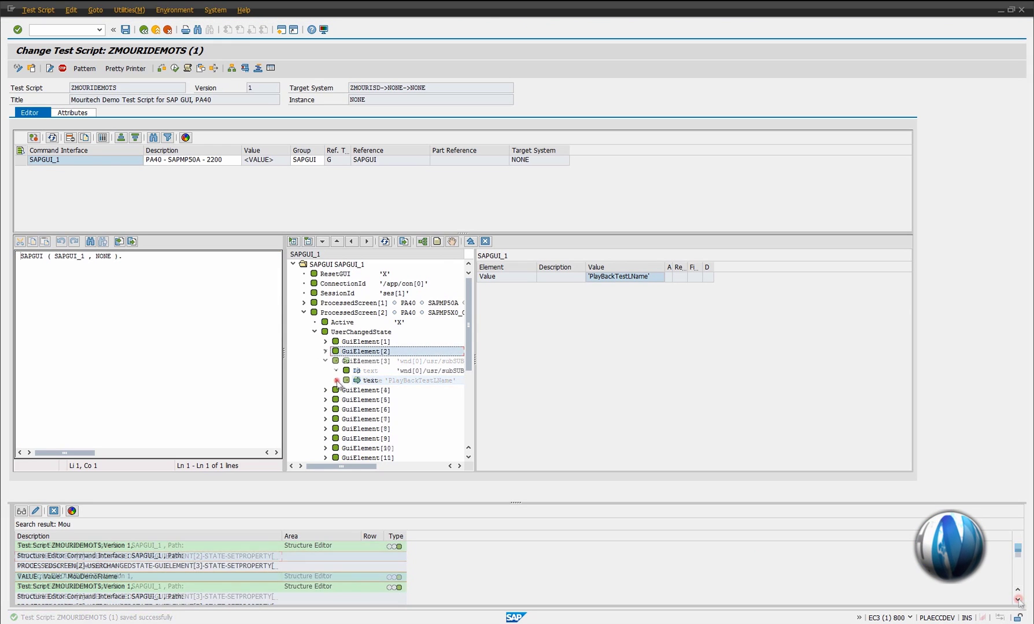
Set the text value of GuiElement[3] under ProcessedScreen[2] to 'PlayBackTestFName' and save the test script
{"action": "left_click", "coordinate": [336, 380]}
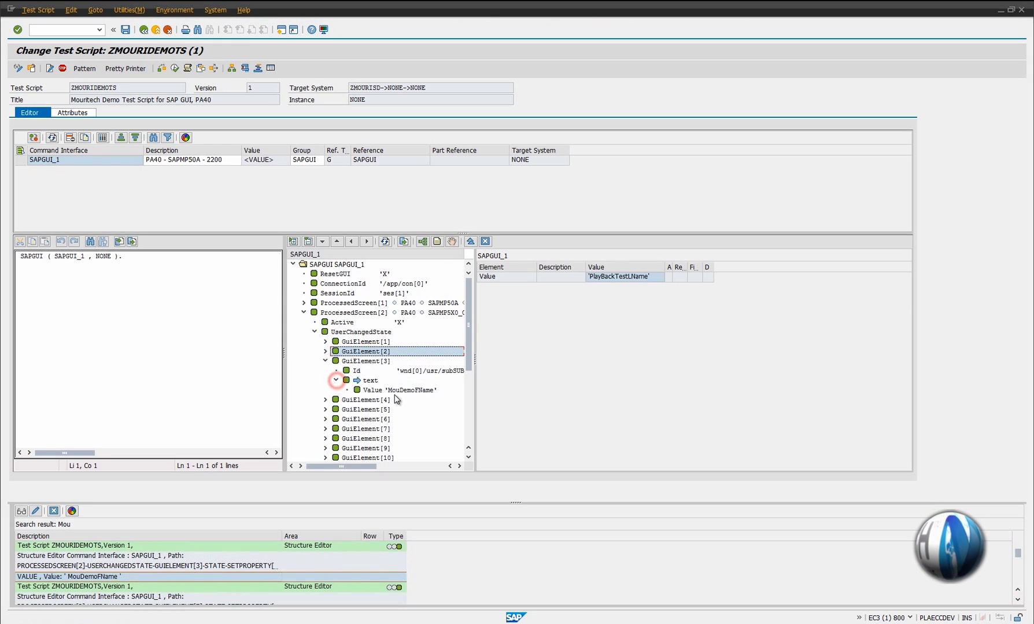
{"action": "left_click", "coordinate": [403, 392]}
{"action": "left_click", "coordinate": [639, 280]}
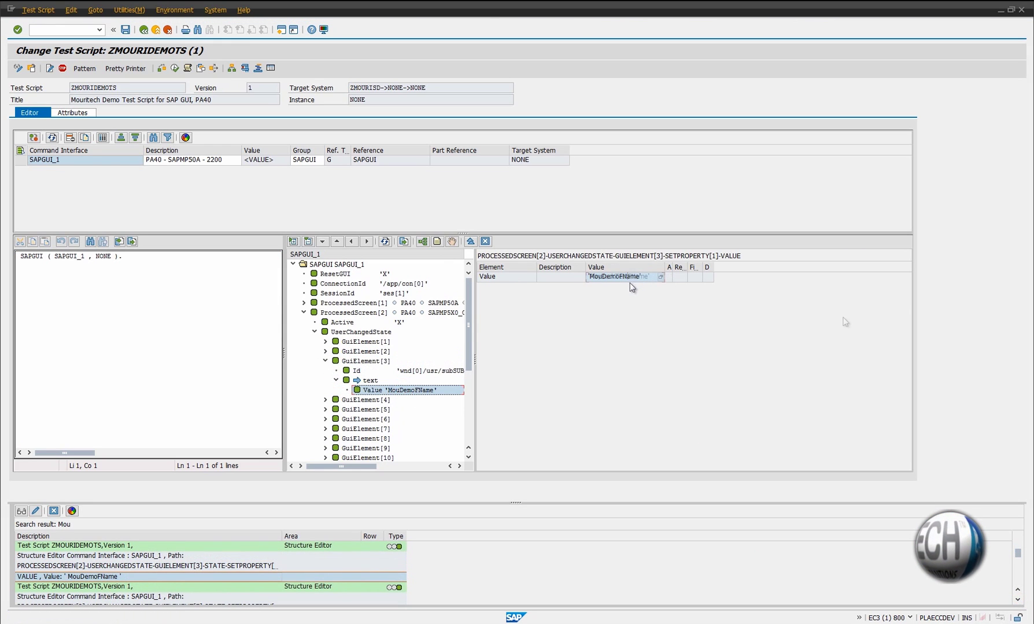
{"action": "key", "text": "Return"}
{"action": "left_click", "coordinate": [127, 32]}
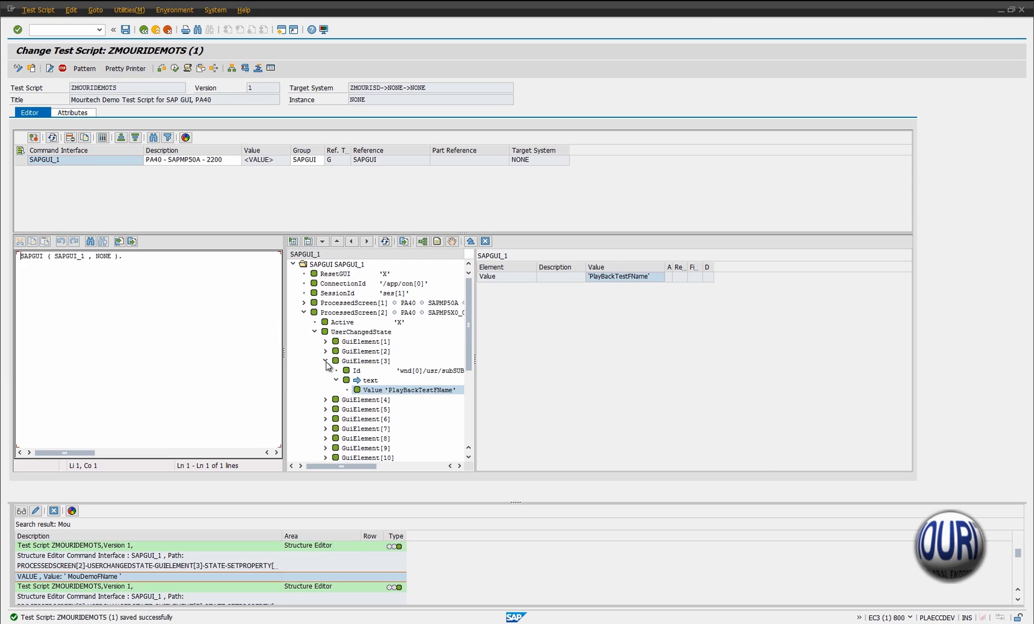
Set the text value of GuiElement[1] under ProcessedScreen[4] to 'PlayBackTestBName'
{"action": "left_click", "coordinate": [326, 362]}
{"action": "left_click", "coordinate": [304, 333]}
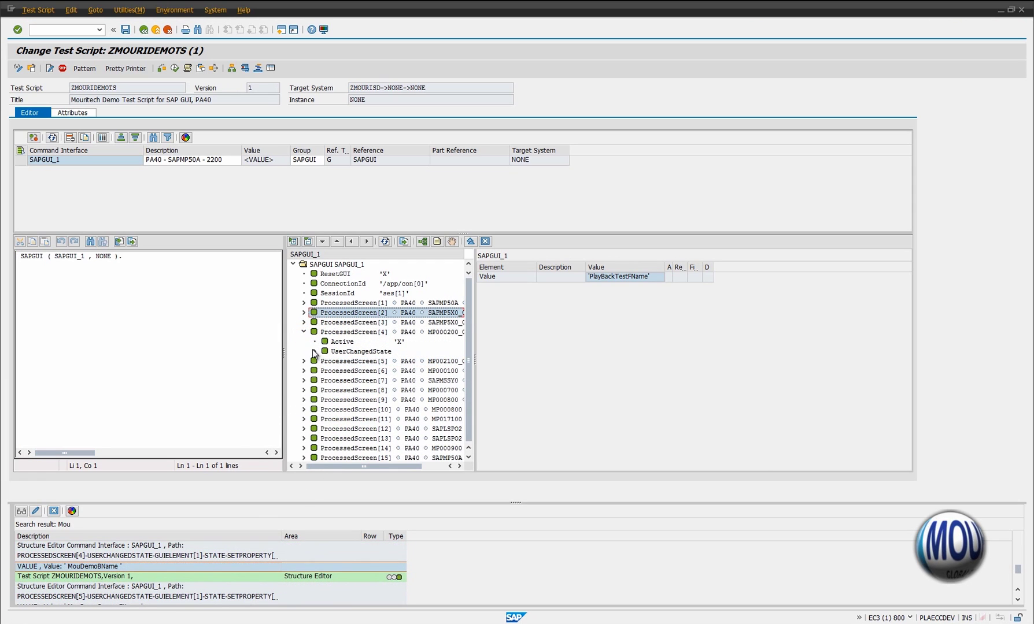
{"action": "left_click", "coordinate": [315, 352]}
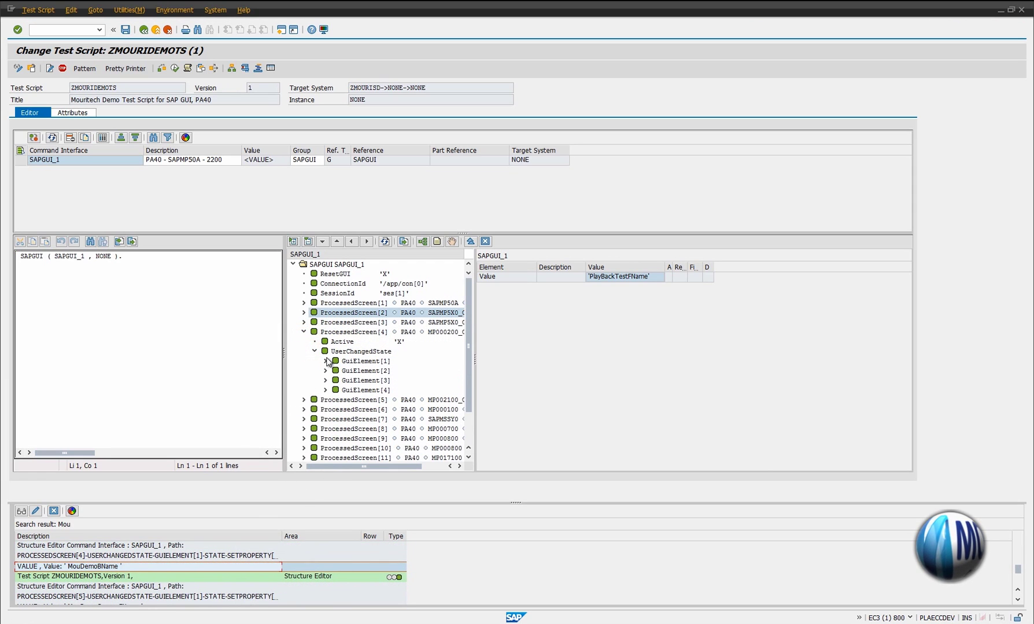
{"action": "left_click", "coordinate": [326, 361]}
{"action": "left_click", "coordinate": [334, 380]}
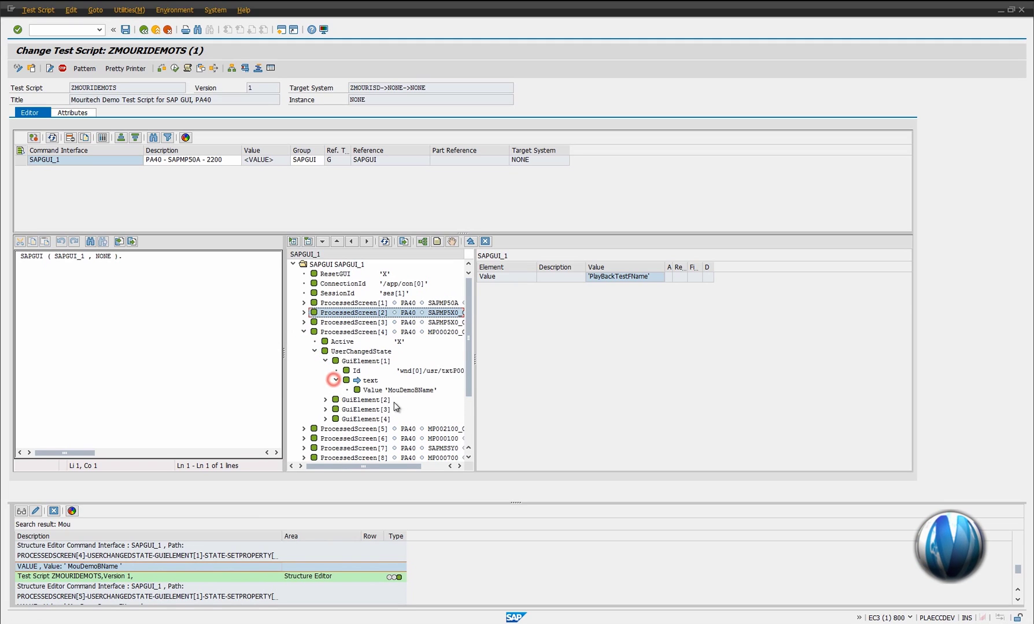
{"action": "left_click", "coordinate": [408, 389]}
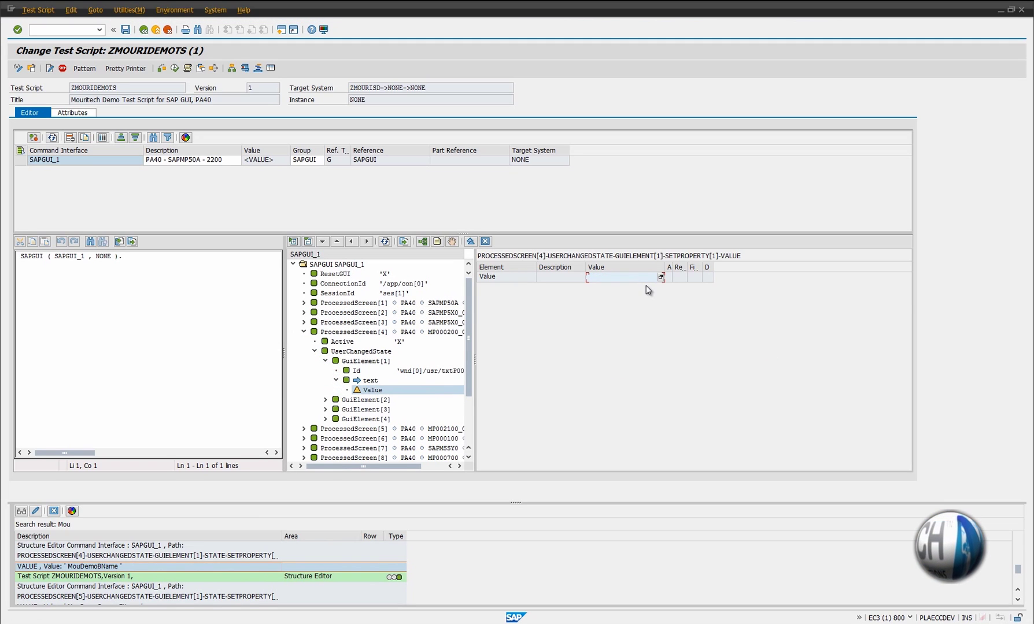
{"action": "type", "text": "'PlayB"}
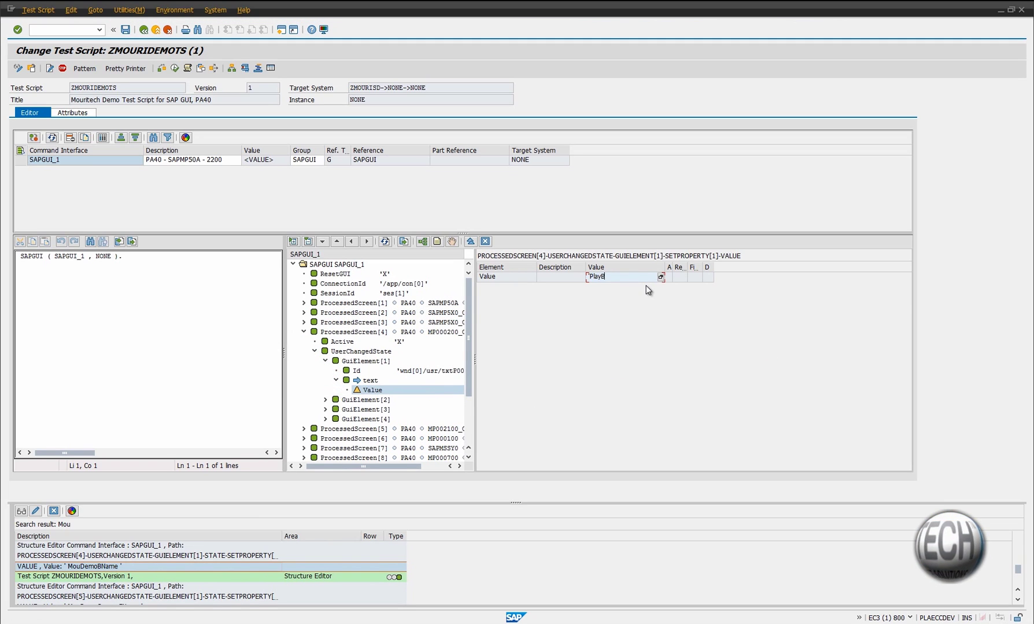
{"action": "type", "text": "ackTest"}
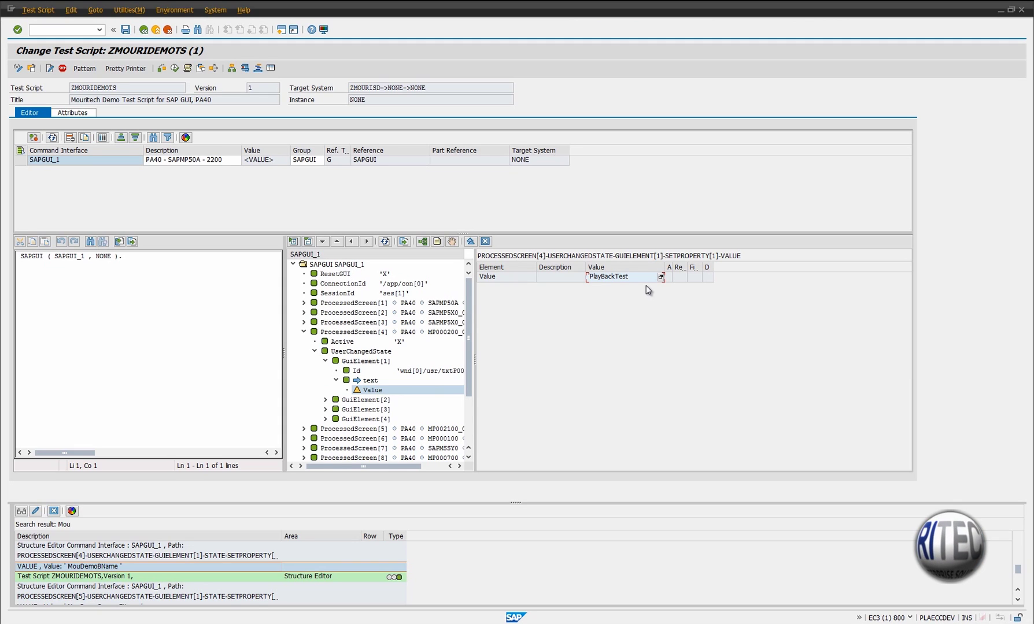
{"action": "type", "text": "BName"}
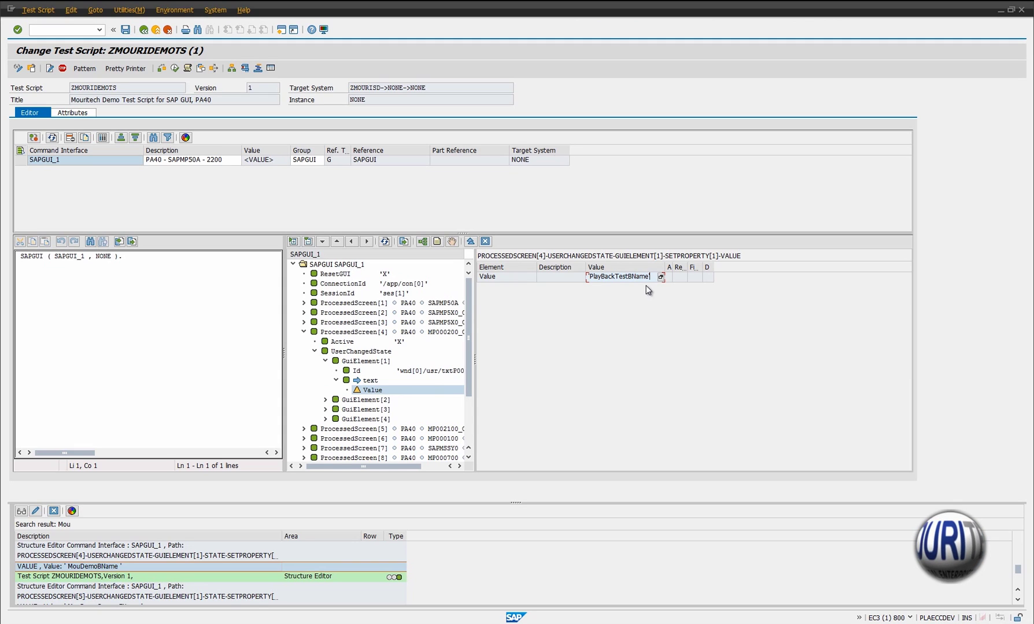
{"action": "type", "text": "'"}
{"action": "key", "text": "Return"}
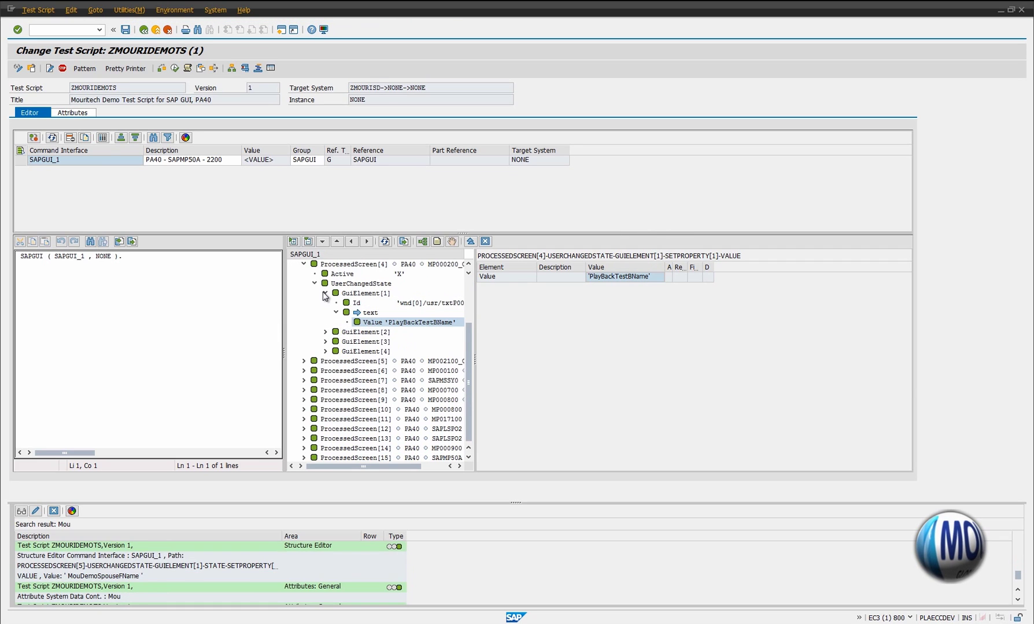
Set the text value of GuiElement[1] under ProcessedScreen[5] to 'PlayBackTestSpouseFName' and save the test script
{"action": "left_click", "coordinate": [315, 283]}
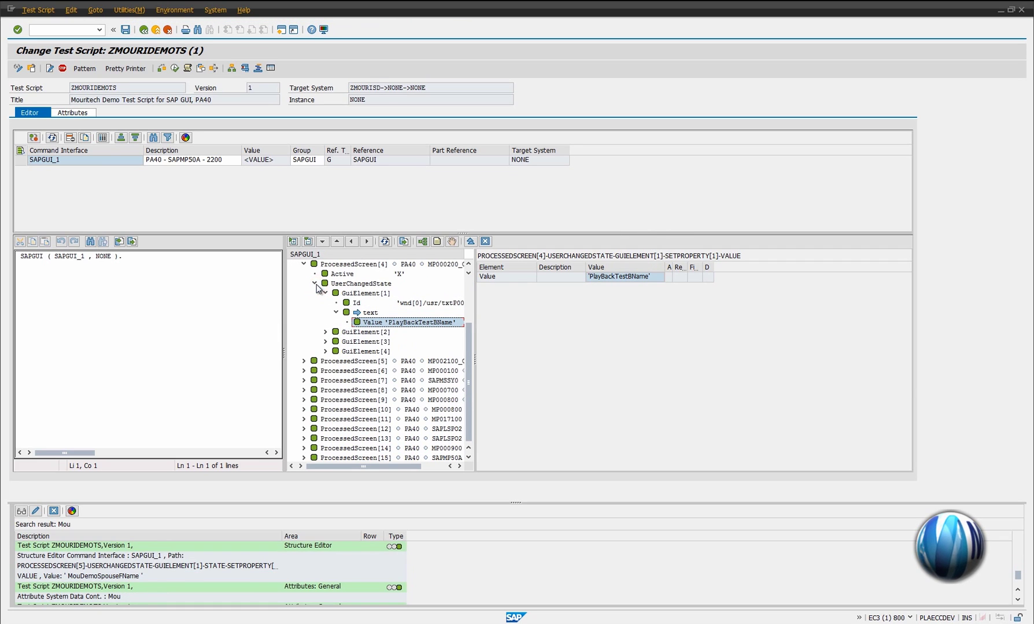
{"action": "left_click", "coordinate": [303, 323]}
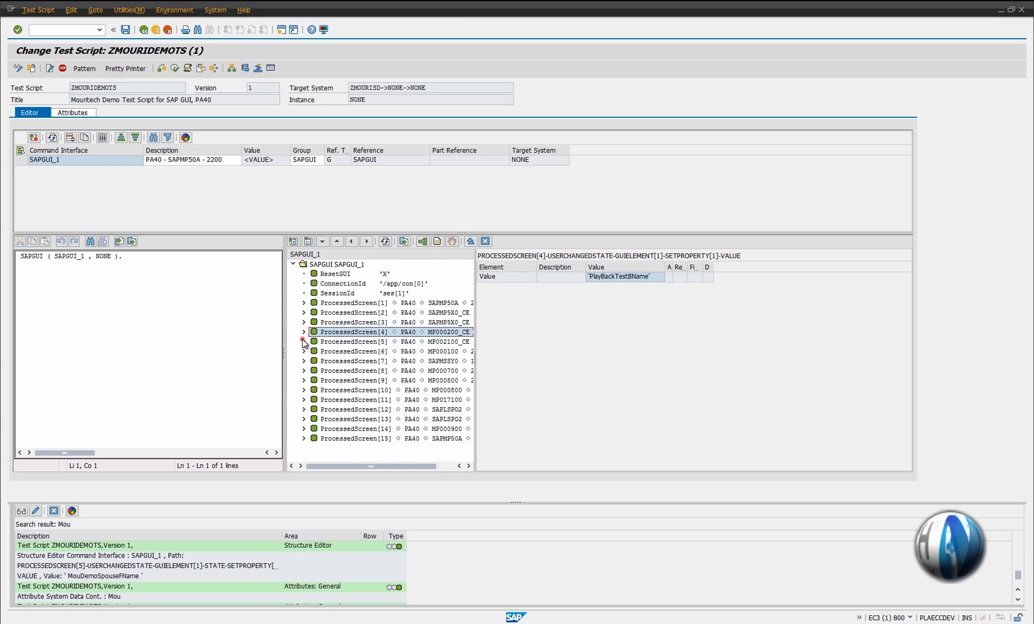
{"action": "left_click", "coordinate": [303, 341]}
{"action": "left_click", "coordinate": [315, 371]}
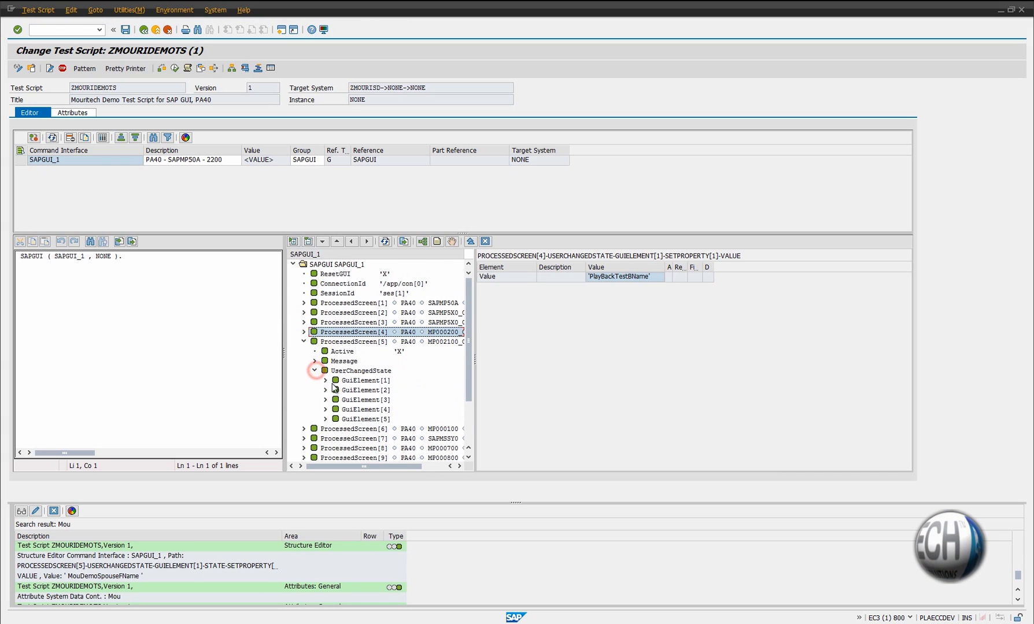
{"action": "left_click", "coordinate": [324, 381]}
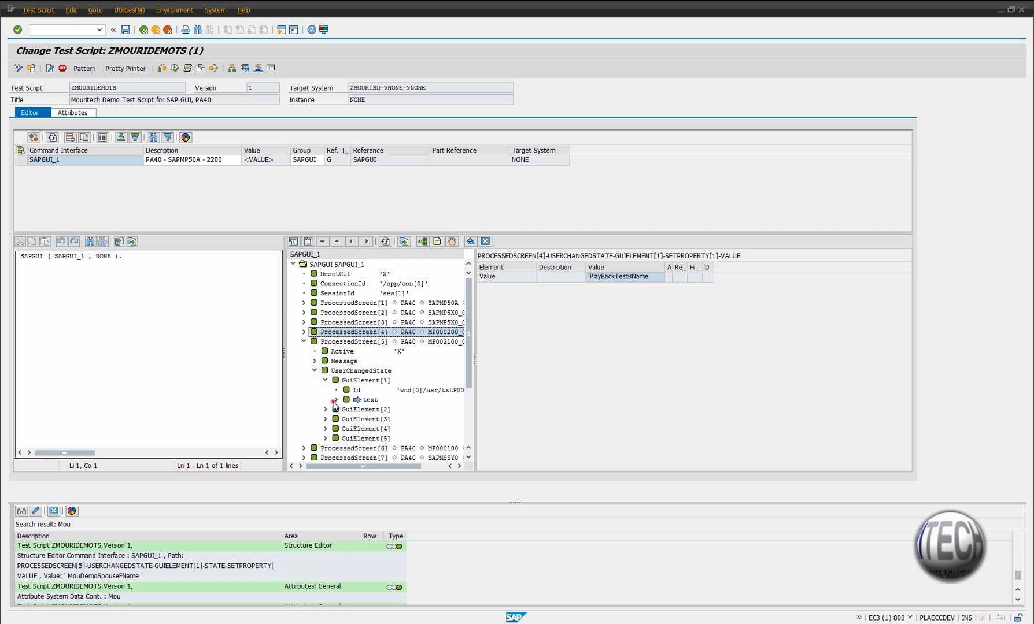
{"action": "left_click", "coordinate": [336, 399]}
{"action": "left_click", "coordinate": [405, 410]}
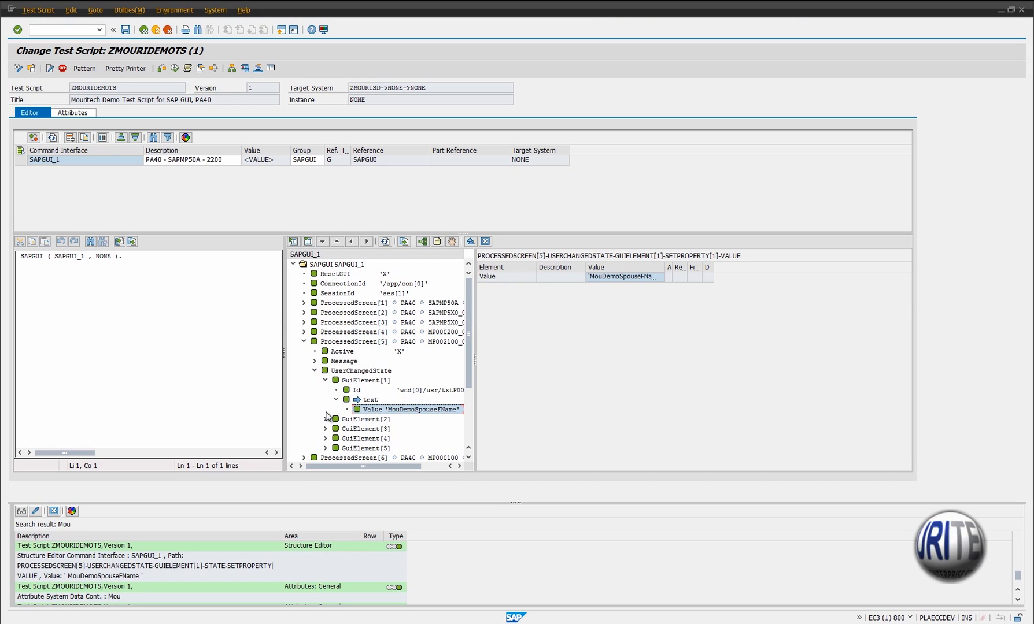
{"action": "left_click", "coordinate": [615, 277]}
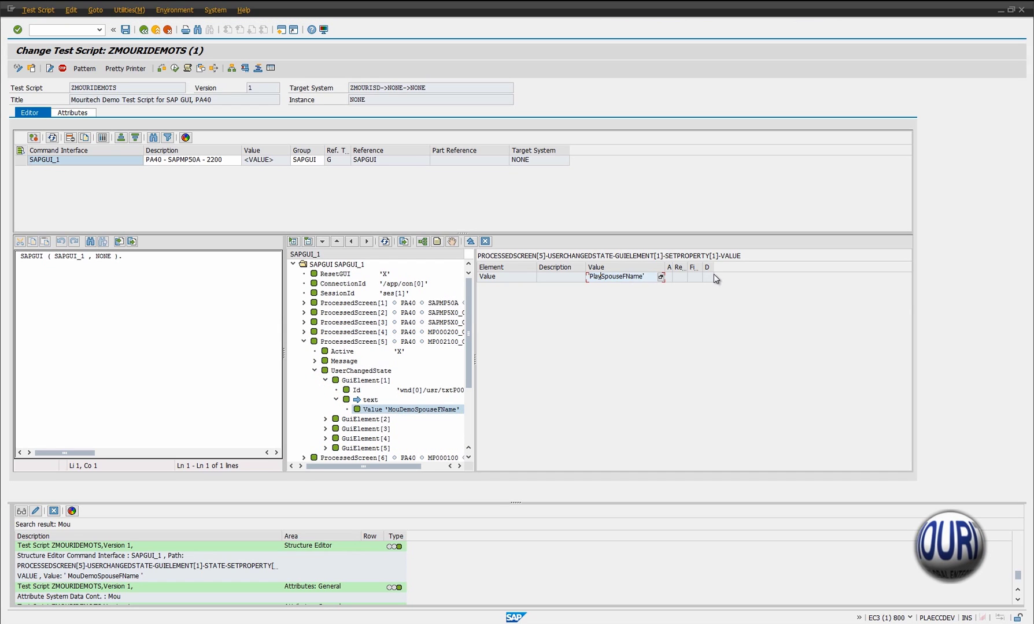
{"action": "key", "text": "BackSpace"}
{"action": "key", "text": "BackSpace"}
{"action": "key", "text": "BackSpace"}
{"action": "key", "text": "BackSpace"}
{"action": "key", "text": "BackSpace"}
{"action": "key", "text": "BackSpace"}
{"action": "key", "text": "BackSpace"}
{"action": "type", "text": "PlayBackTest"}
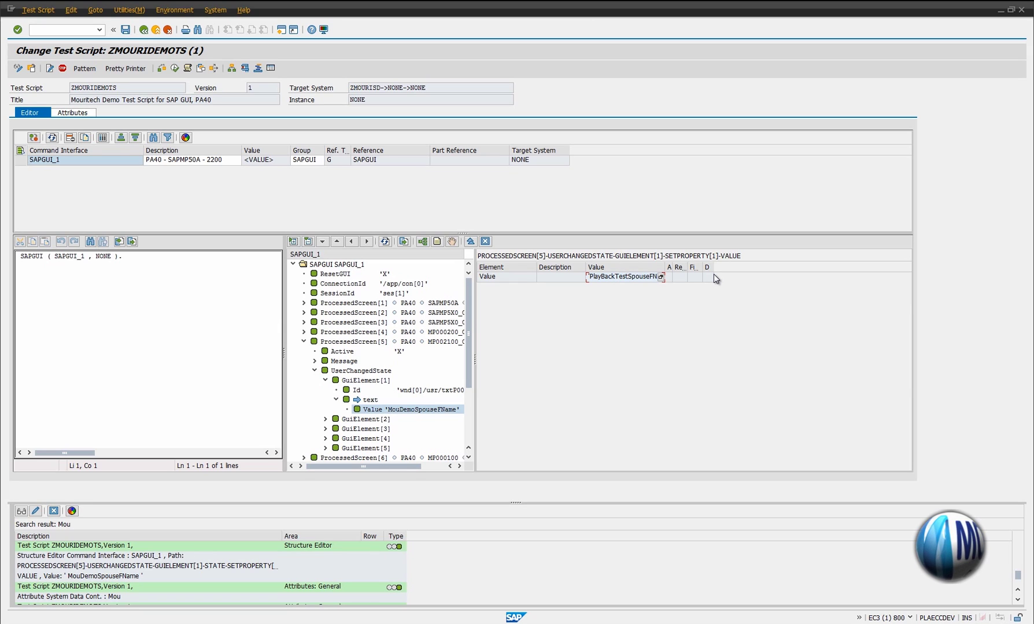
{"action": "key", "text": "Return"}
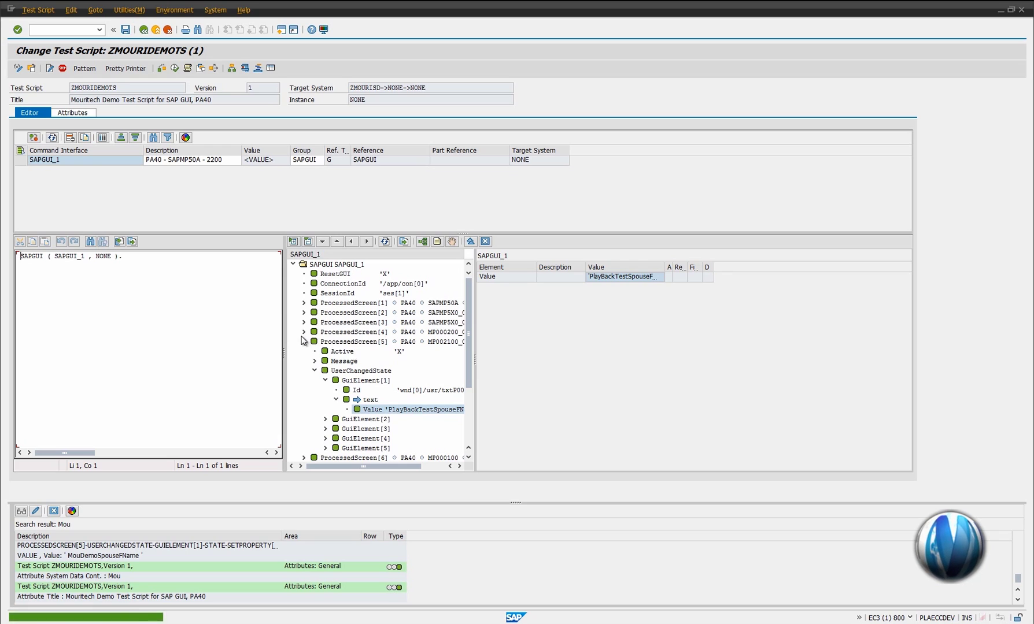
{"action": "left_click", "coordinate": [303, 342]}
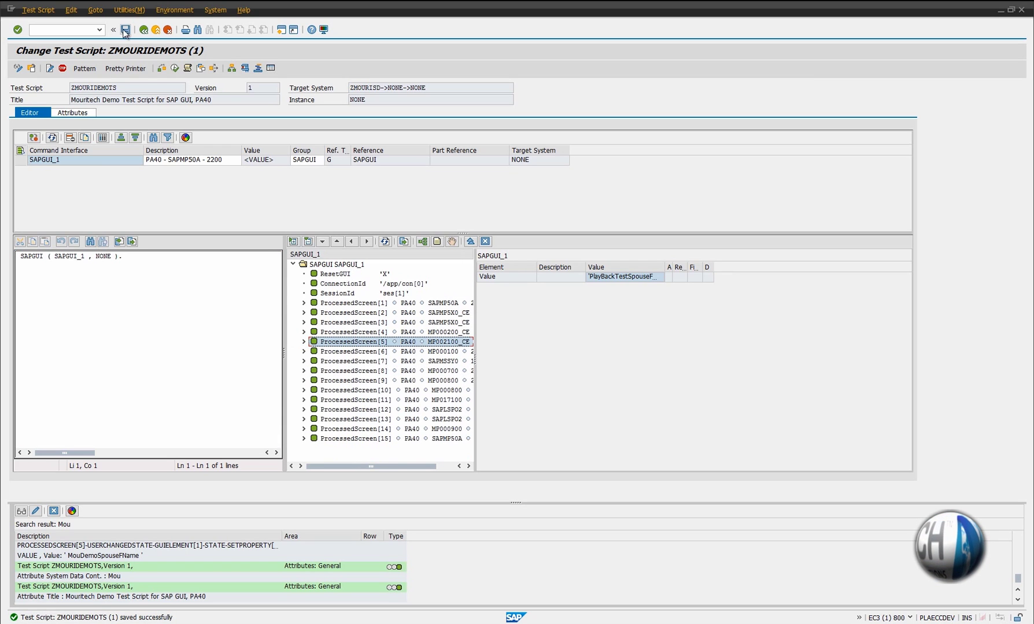
Search the test script for the recorded nine-digit ID number and select the matching structure path in the results
{"action": "left_click", "coordinate": [197, 29]}
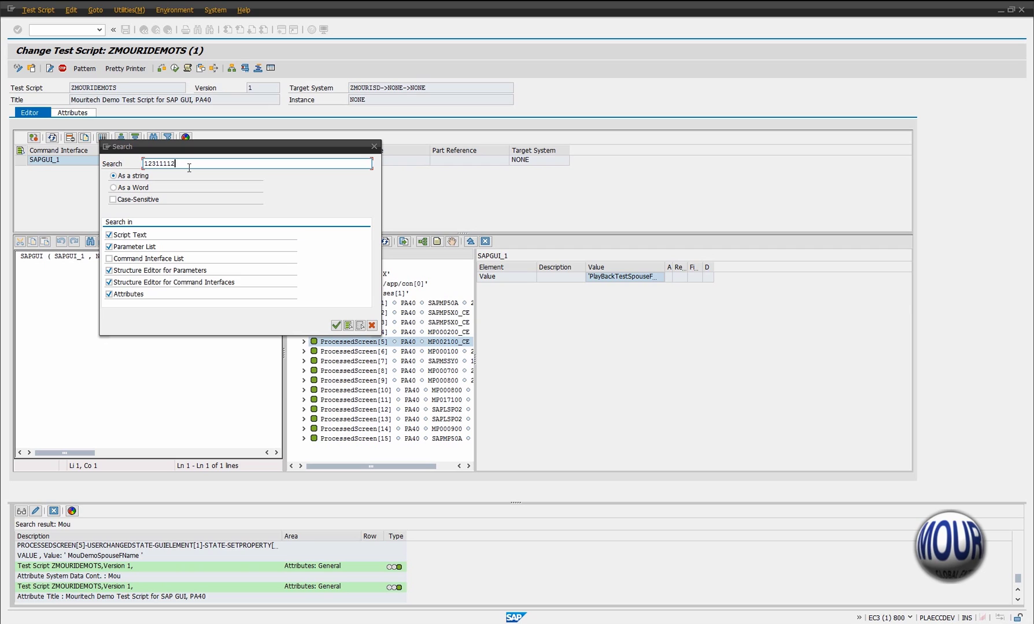
{"action": "left_click", "coordinate": [336, 325]}
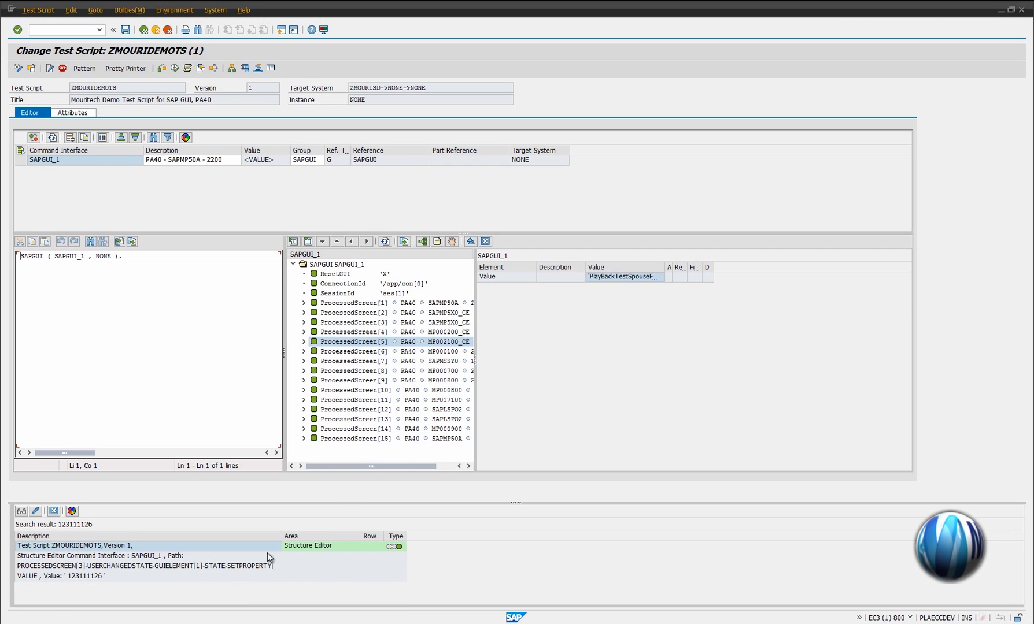
{"action": "left_click", "coordinate": [116, 566]}
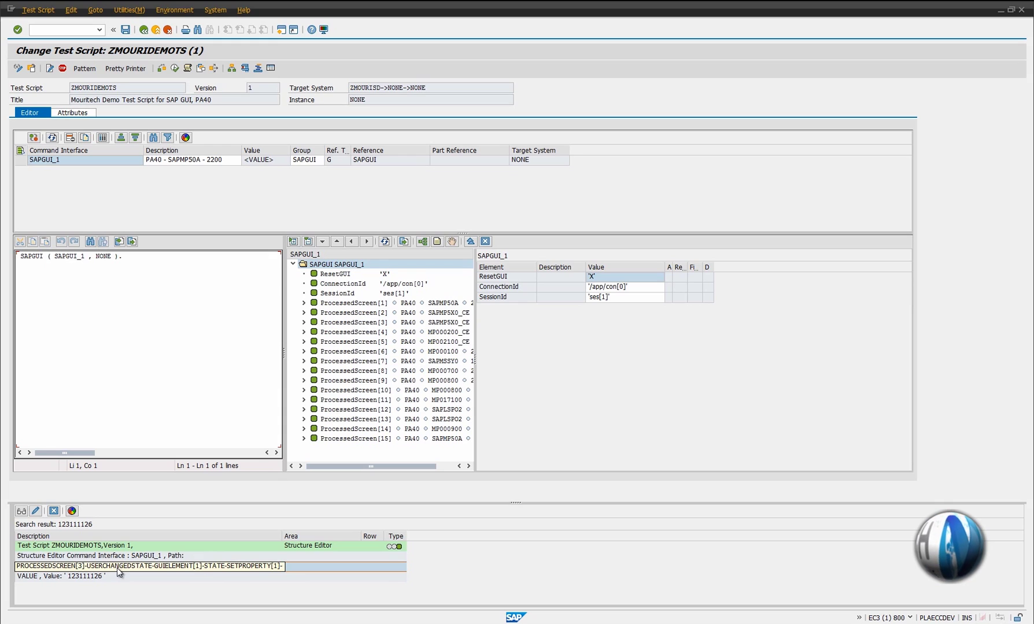
Change the last digit of the ID number in GuiElement[1]'s text value under ProcessedScreen[3] to 7 and save the test script
{"action": "left_click", "coordinate": [303, 322]}
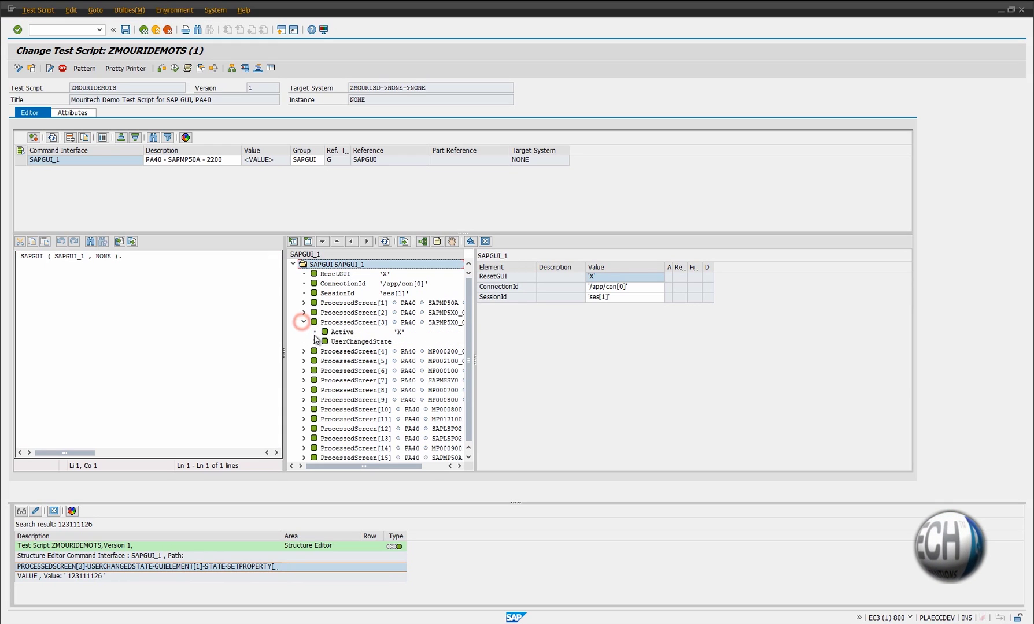
{"action": "left_click", "coordinate": [315, 342]}
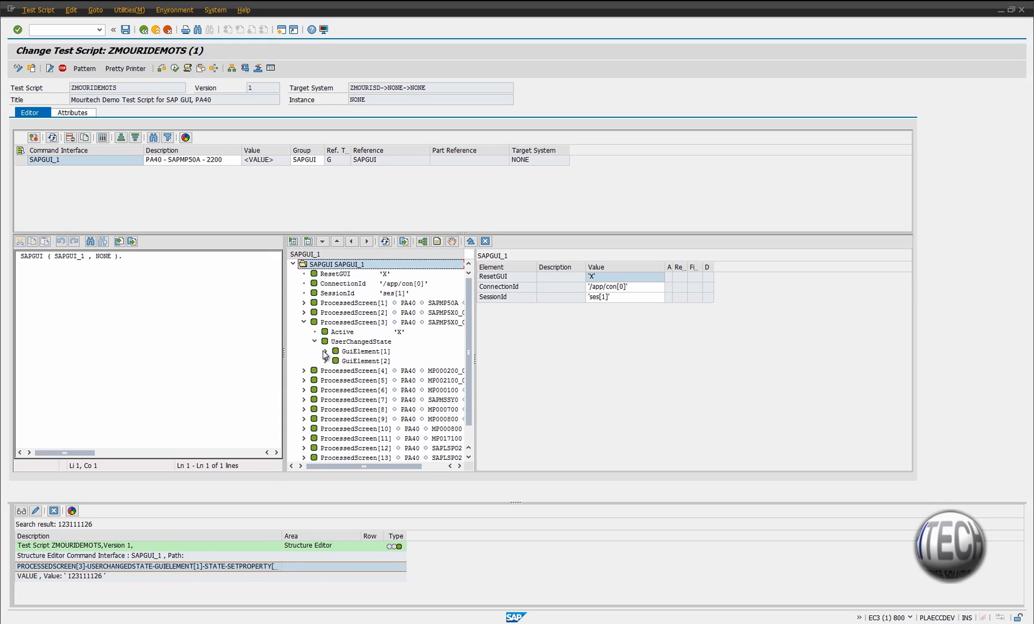
{"action": "left_click", "coordinate": [326, 351]}
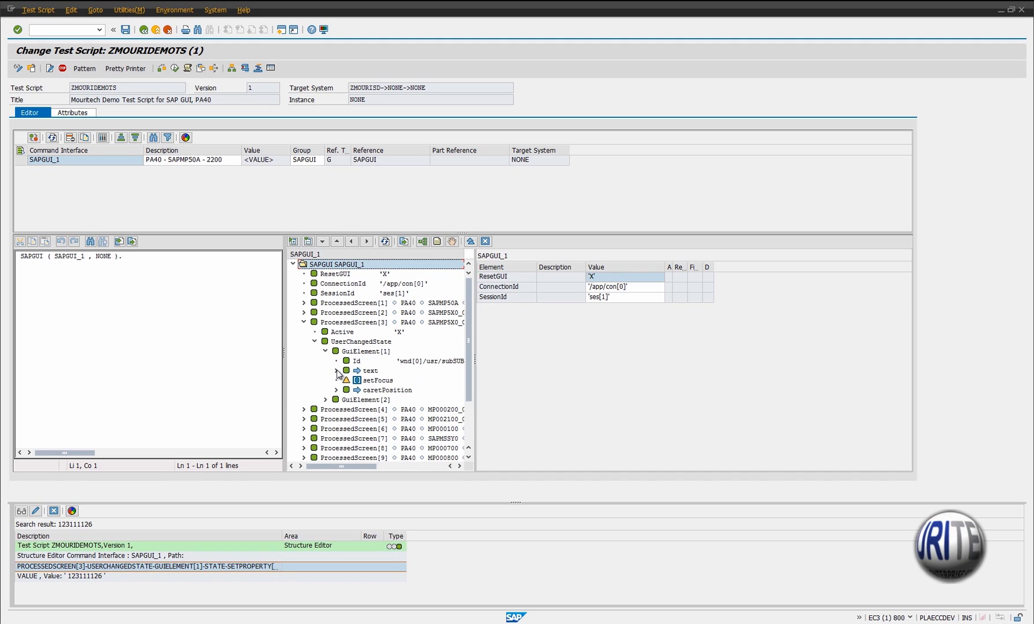
{"action": "left_click", "coordinate": [336, 370]}
{"action": "left_click", "coordinate": [398, 380]}
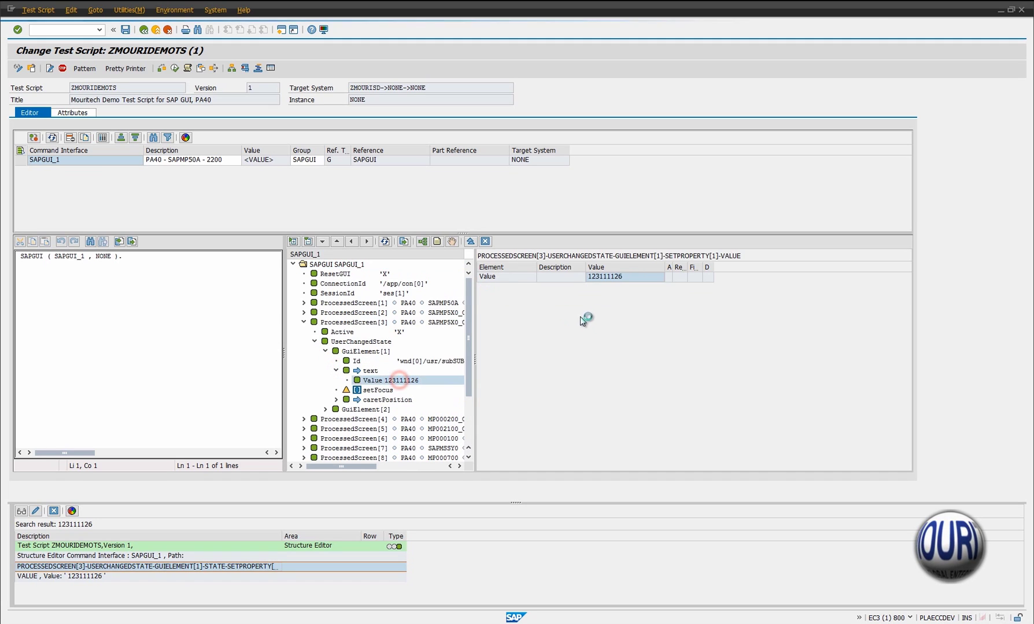
{"action": "left_click", "coordinate": [629, 280]}
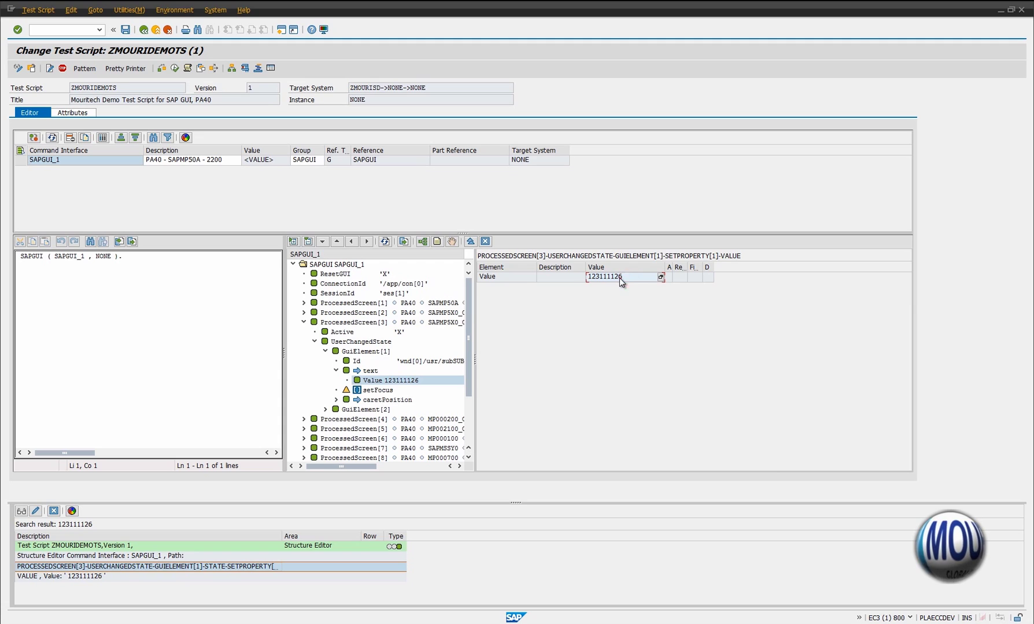
{"action": "double_click", "coordinate": [619, 279]}
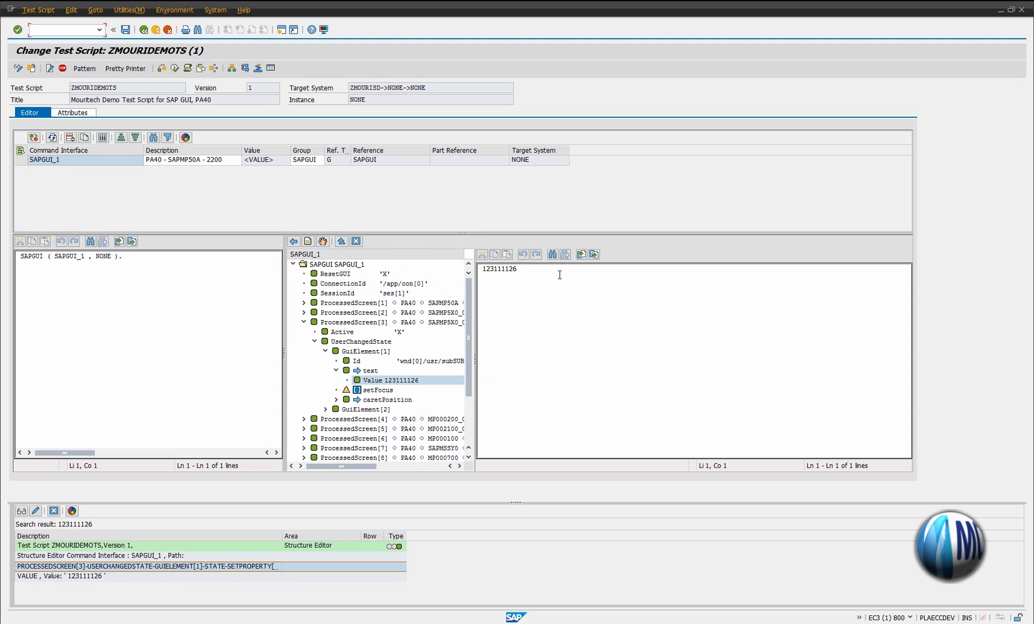
{"action": "left_click", "coordinate": [559, 275]}
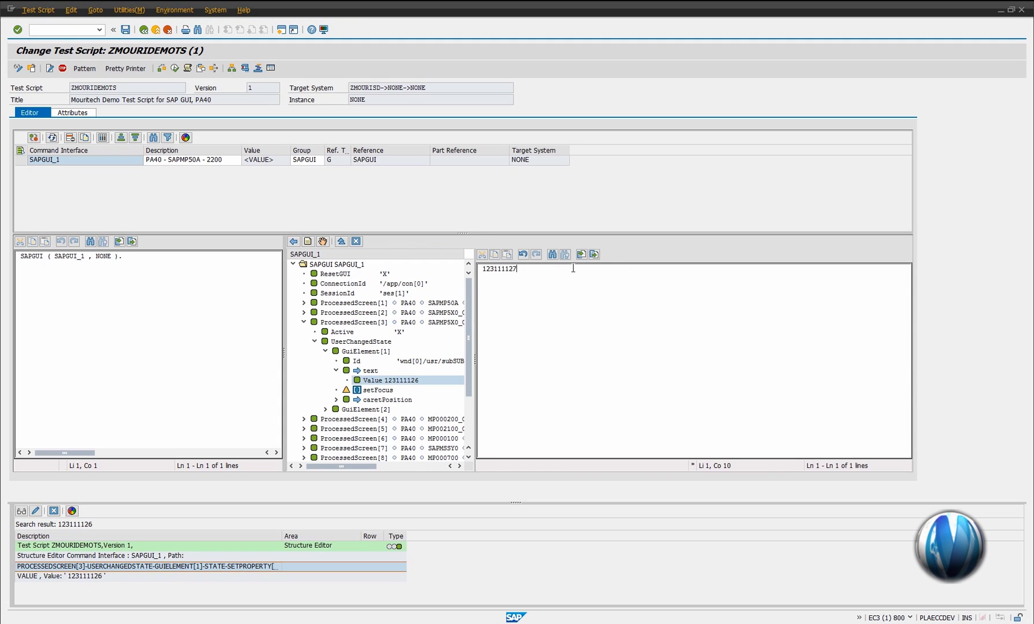
{"action": "left_click", "coordinate": [373, 380]}
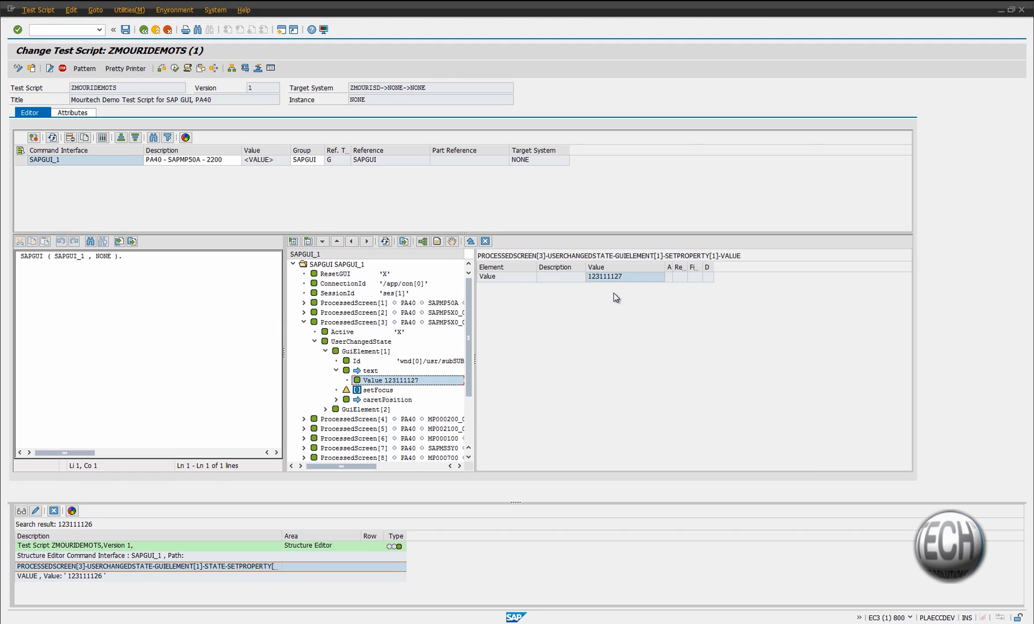
{"action": "left_click", "coordinate": [125, 30]}
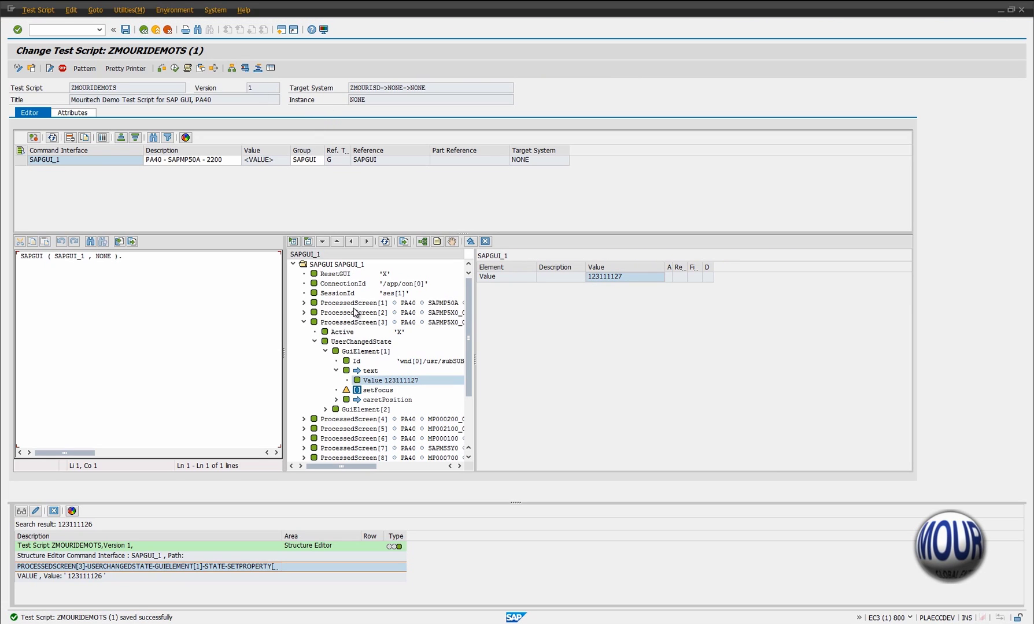
{"action": "left_click", "coordinate": [304, 322]}
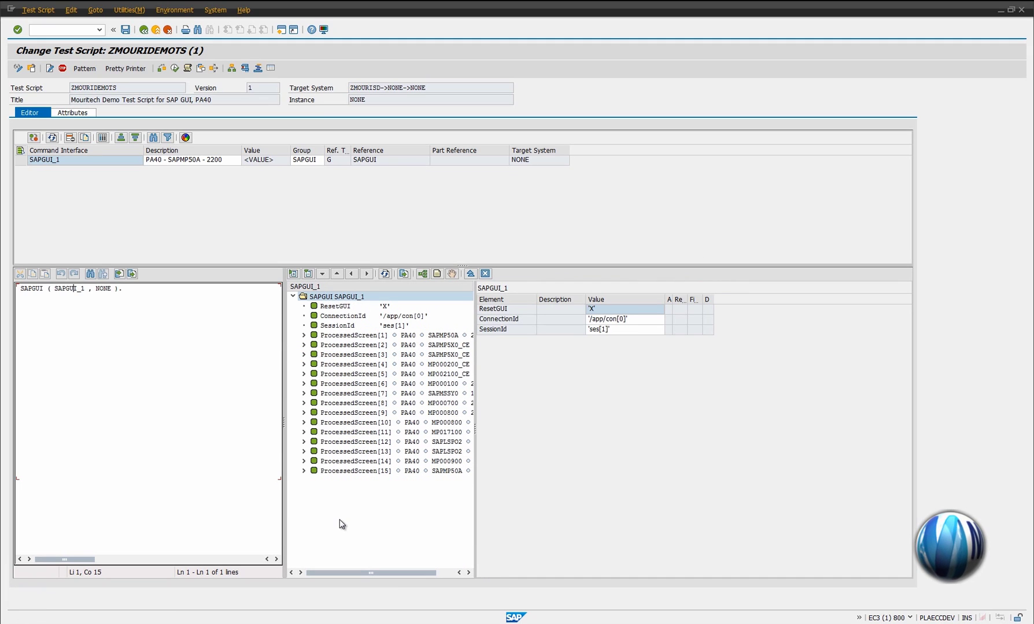
{"action": "key", "text": "ctrl+s"}
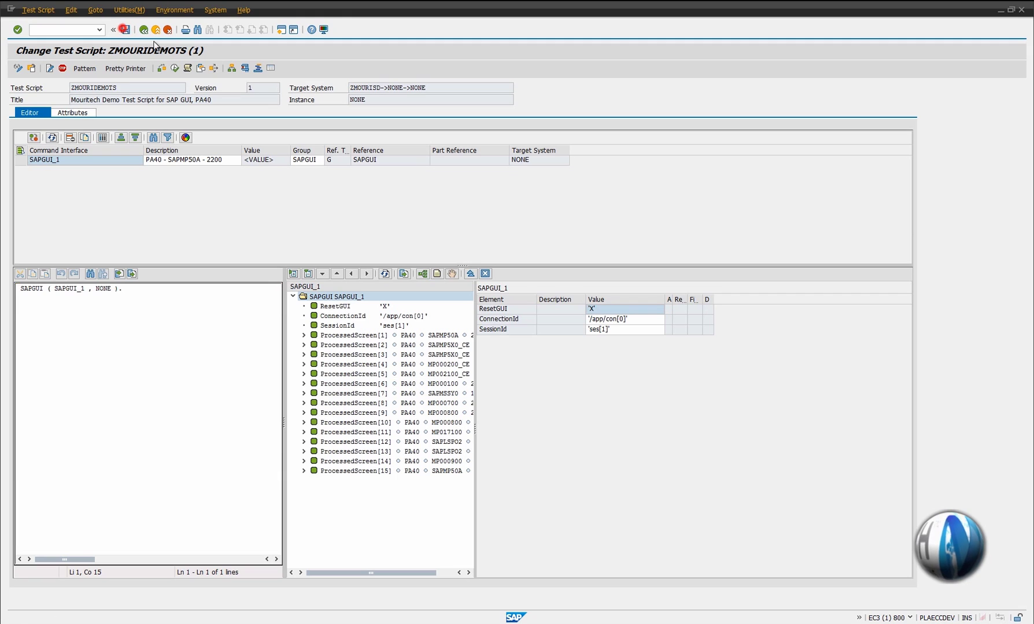
Execute the test script with called GUI elements highlighted and the TCD start mode set to 'A Process in Foreground, Synchronous Local'
{"action": "left_click", "coordinate": [174, 69]}
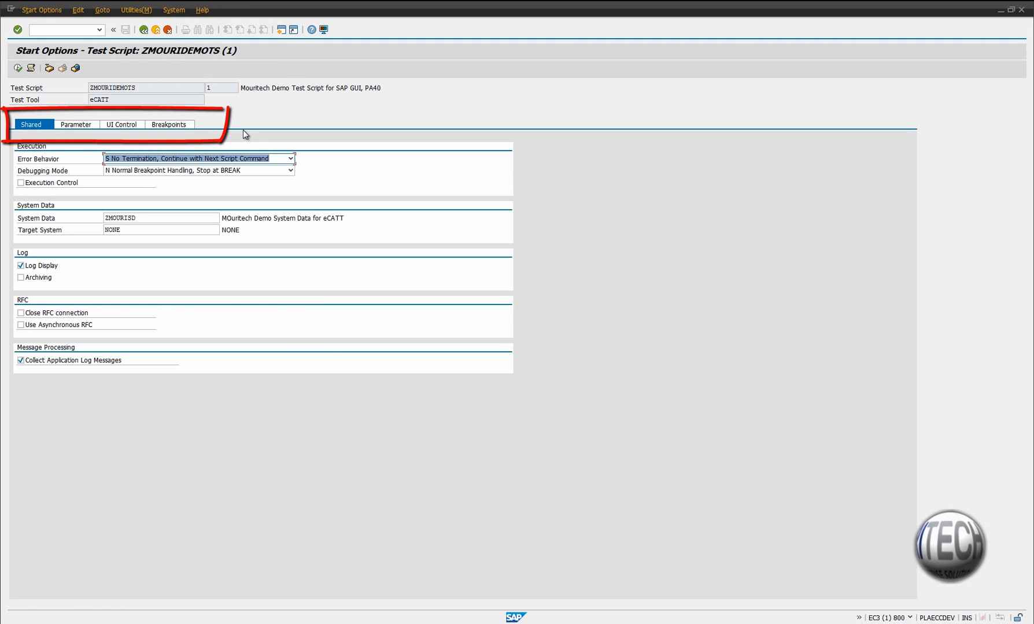
{"action": "left_click", "coordinate": [139, 126]}
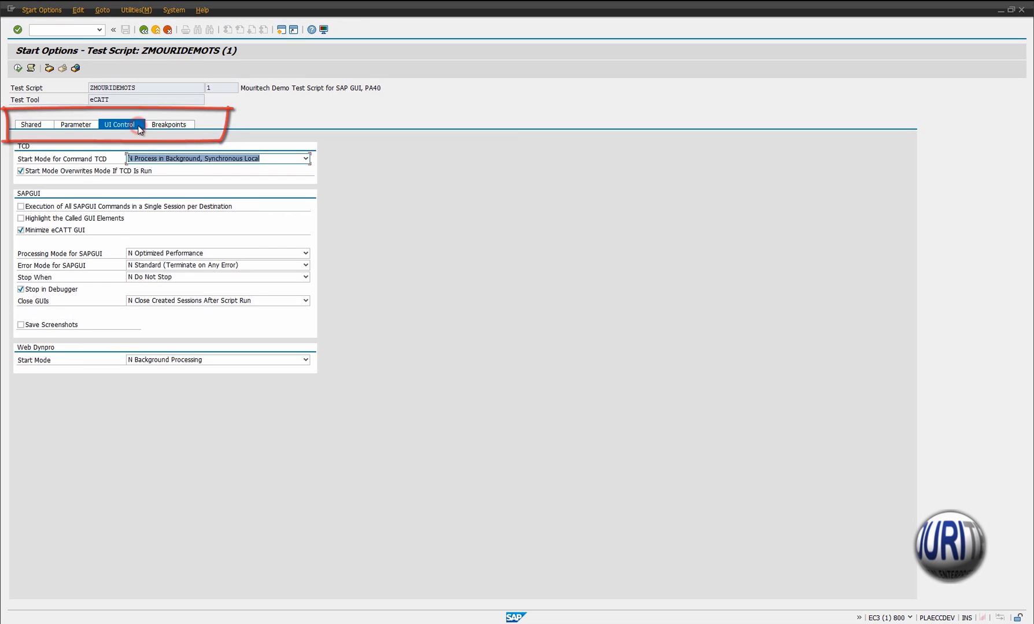
{"action": "left_click", "coordinate": [48, 222]}
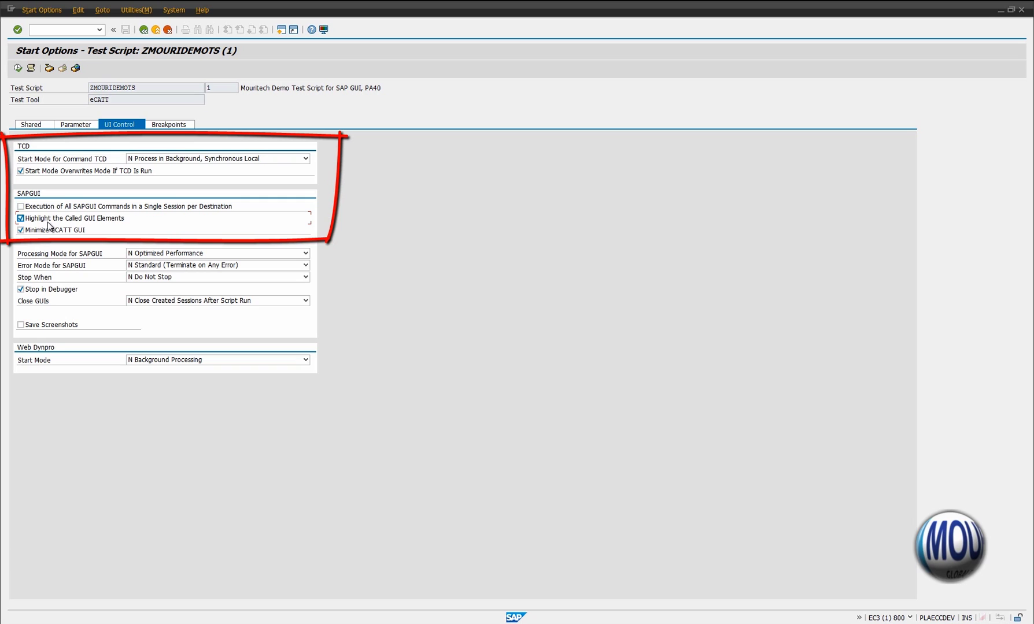
{"action": "left_click", "coordinate": [143, 158]}
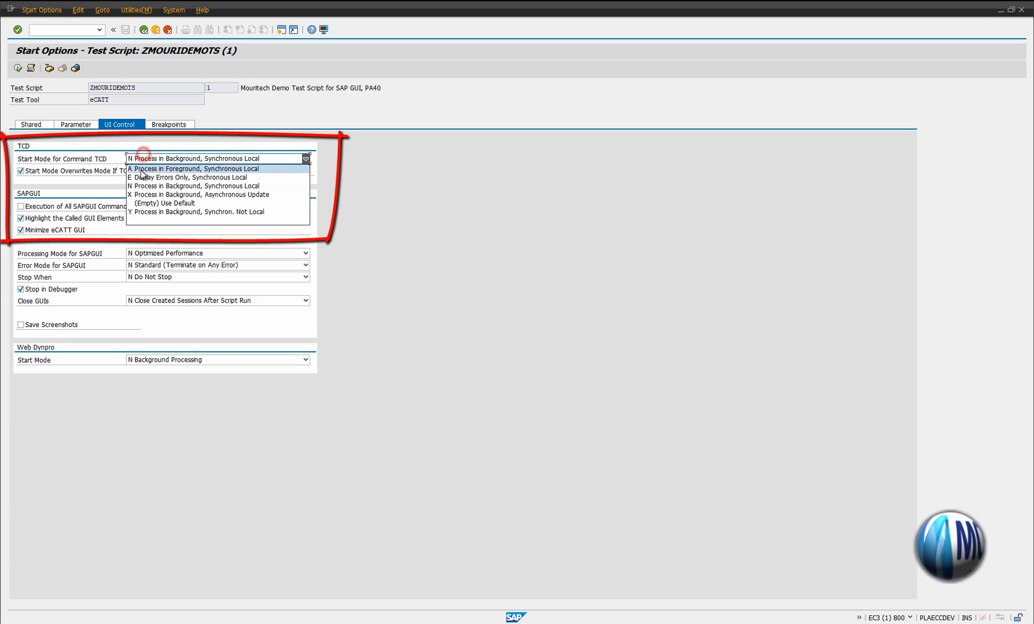
{"action": "left_click", "coordinate": [140, 170]}
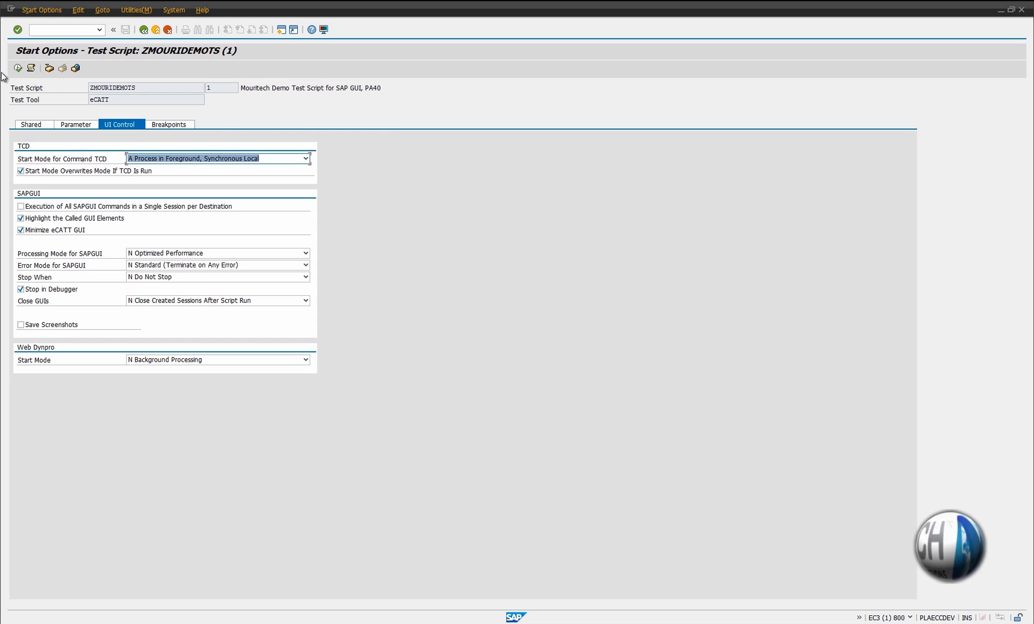
{"action": "left_click", "coordinate": [18, 67]}
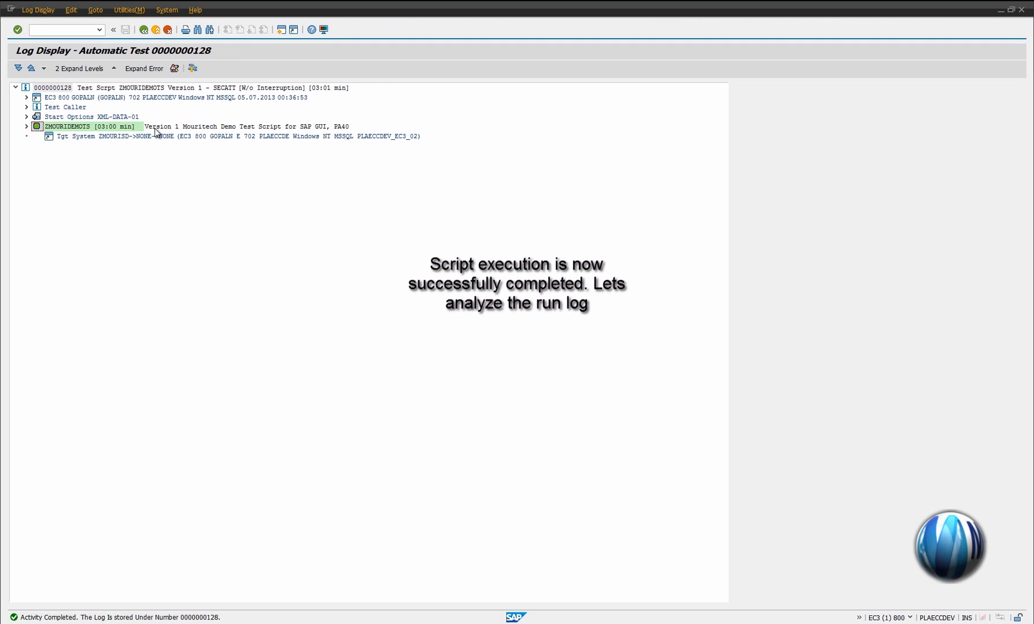
Examine the message text and parameter logged for ProcessedScreen[15] under SAPGUI_1 in the run log
{"action": "left_click", "coordinate": [26, 126]}
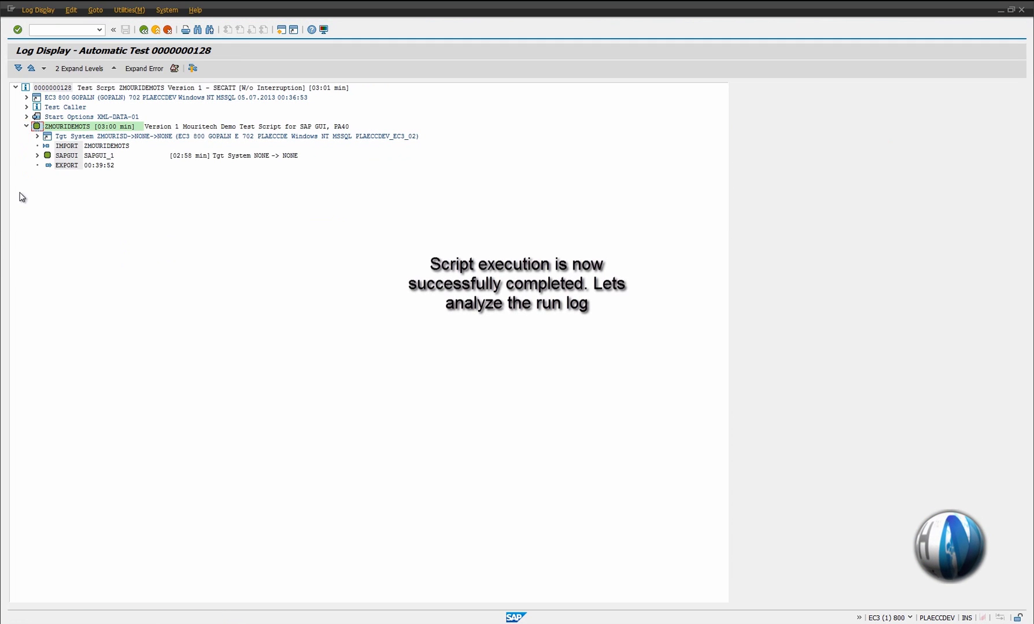
{"action": "left_click", "coordinate": [37, 156]}
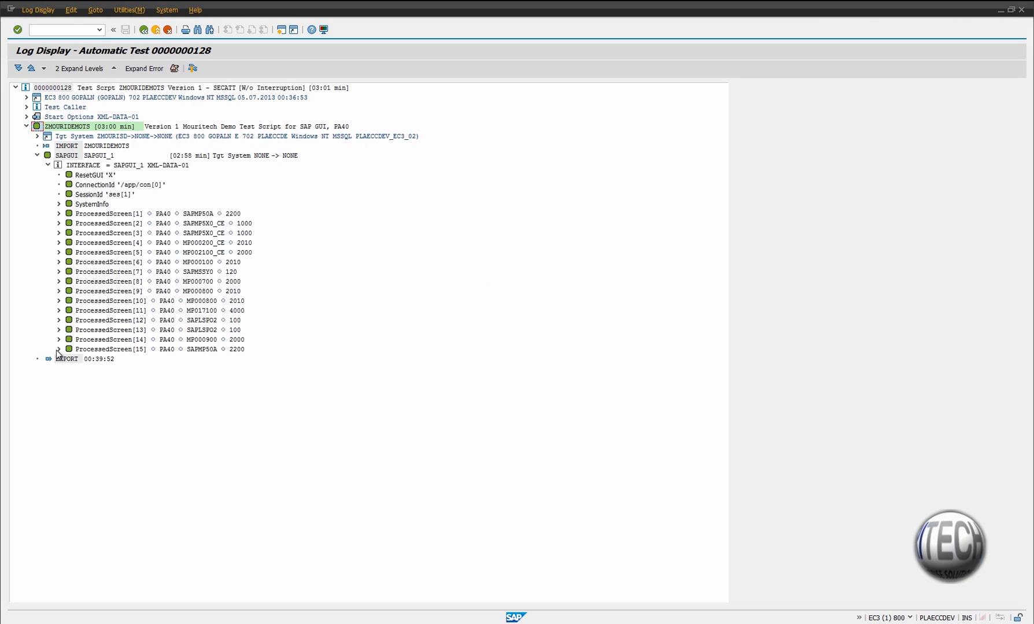
{"action": "left_click", "coordinate": [58, 350]}
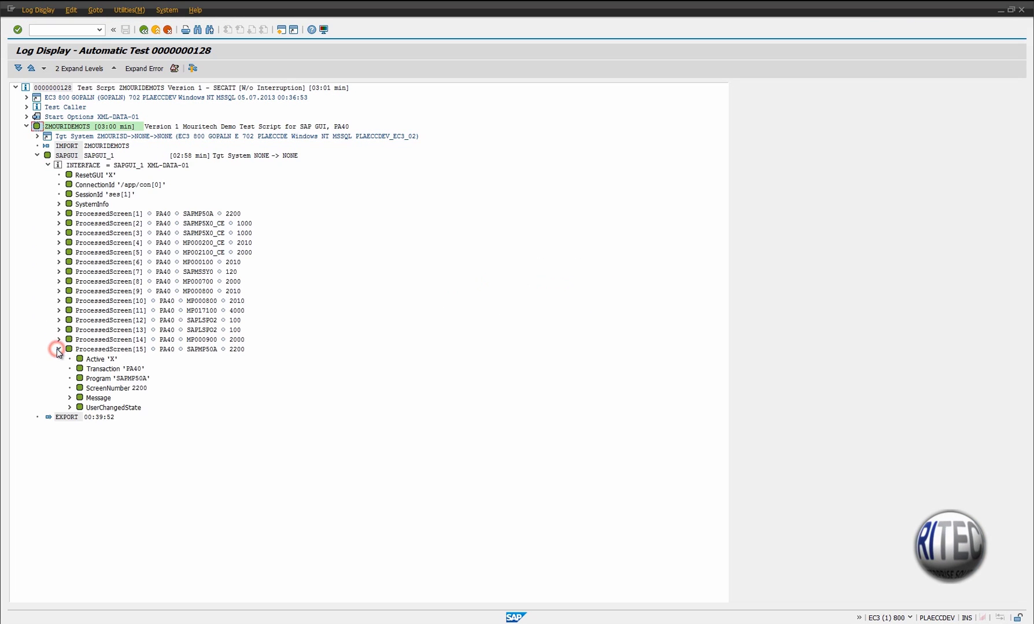
{"action": "left_click", "coordinate": [70, 398]}
{"action": "left_click", "coordinate": [167, 418]}
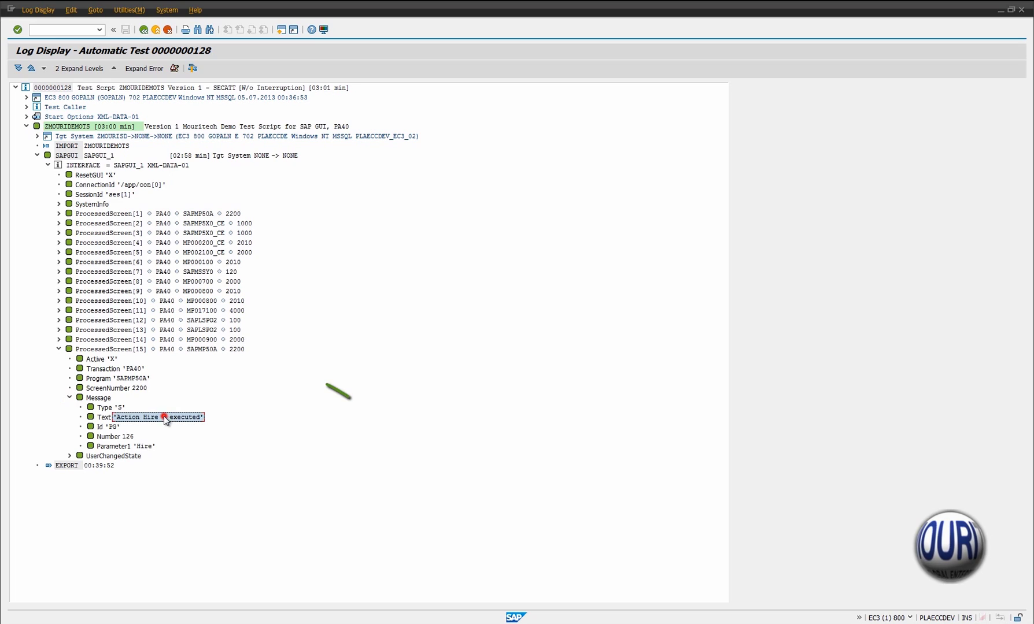
{"action": "left_click", "coordinate": [136, 447]}
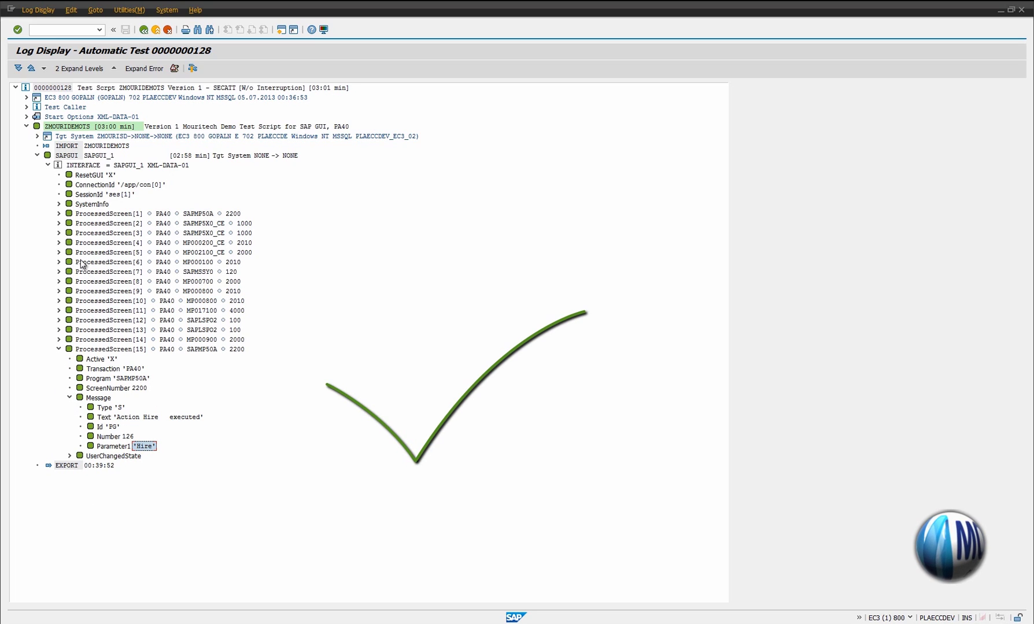
{"action": "left_click", "coordinate": [59, 349]}
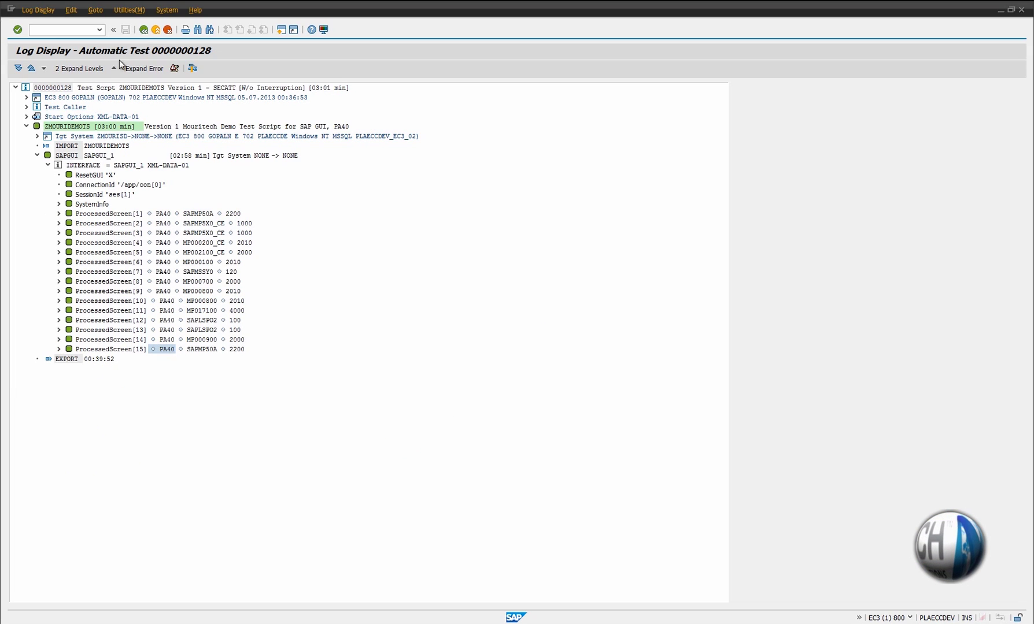
Leave the run log, start options and test script editor to return to the eCATT initial screen
{"action": "left_click", "coordinate": [144, 30]}
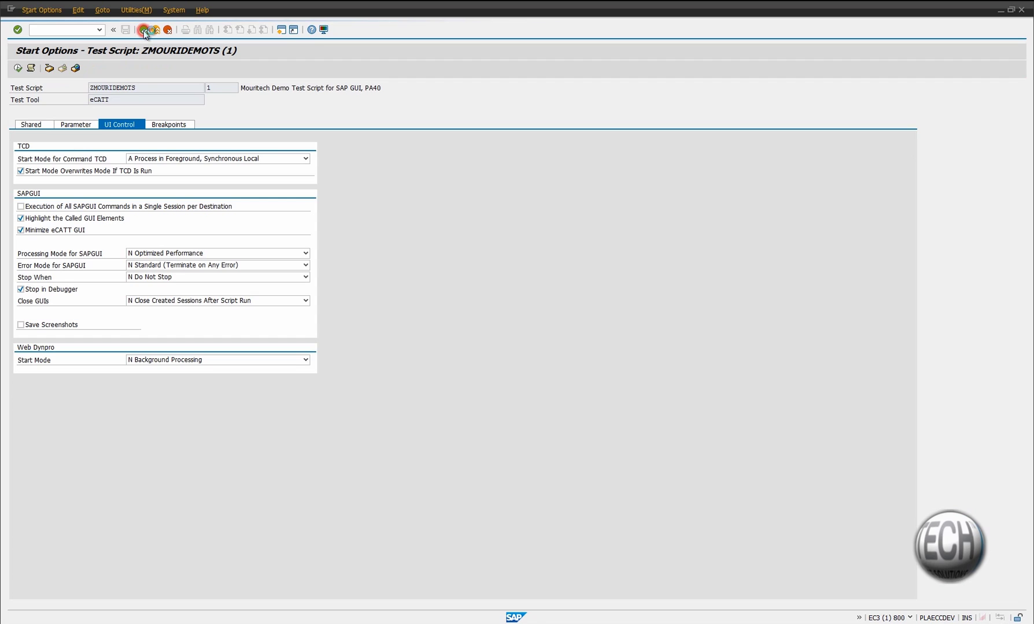
{"action": "left_click", "coordinate": [144, 31]}
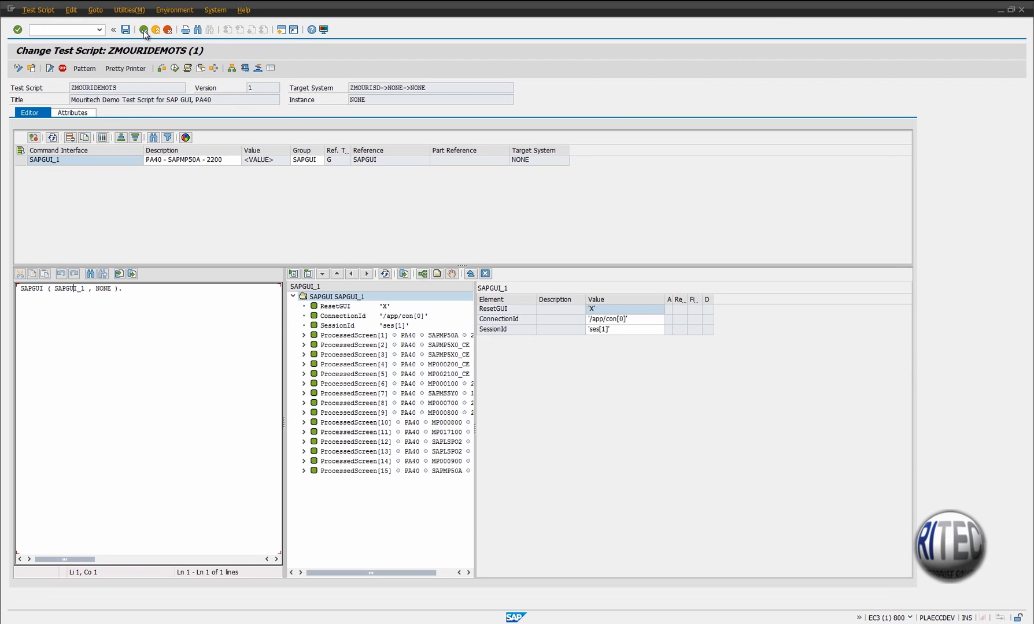
{"action": "left_click", "coordinate": [144, 30]}
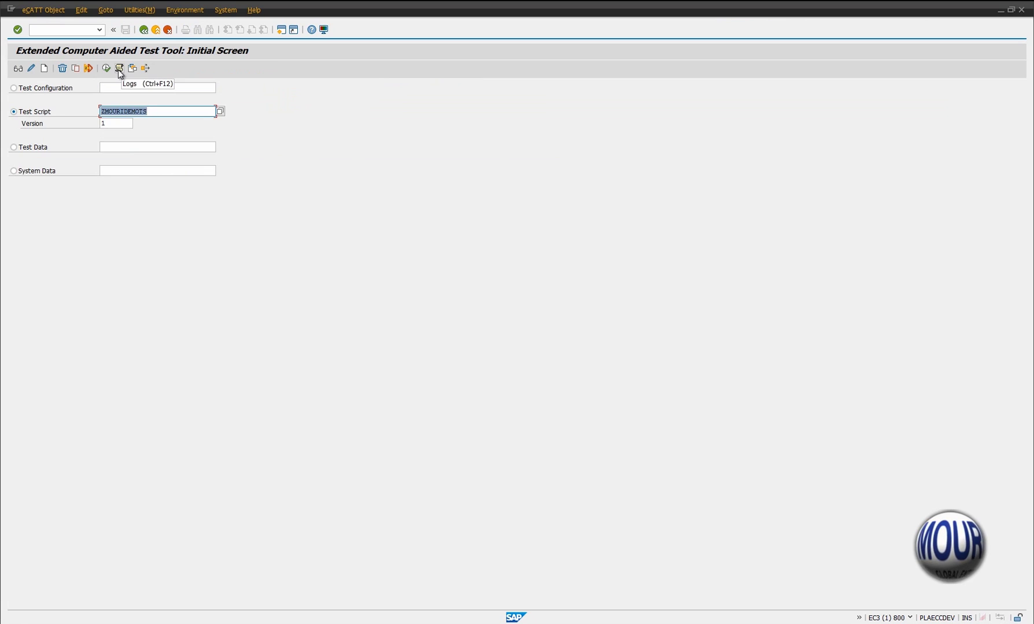
Retrieve the saved test log with the default selection criteria, examine its ZMOURIDEMOTS entry, and return to the eCATT initial screen
{"action": "left_click", "coordinate": [118, 69]}
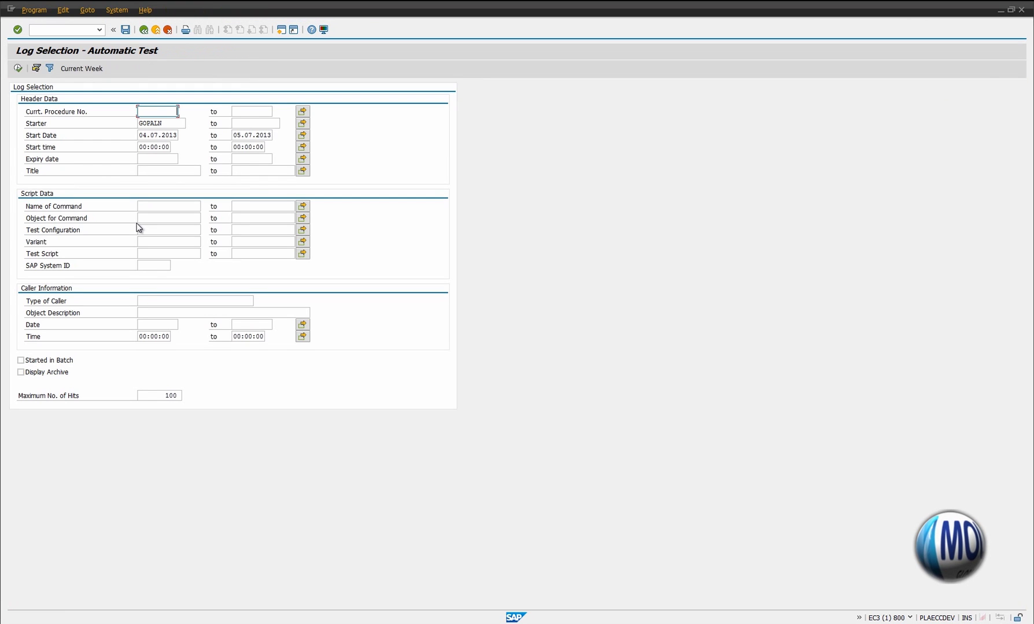
{"action": "left_click", "coordinate": [17, 69]}
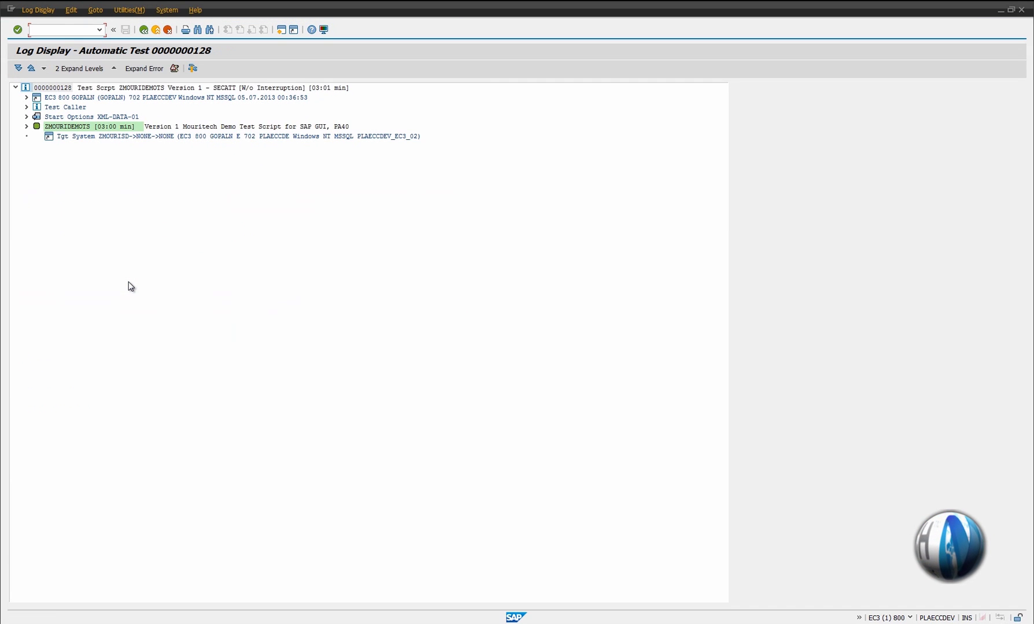
{"action": "left_click", "coordinate": [24, 127]}
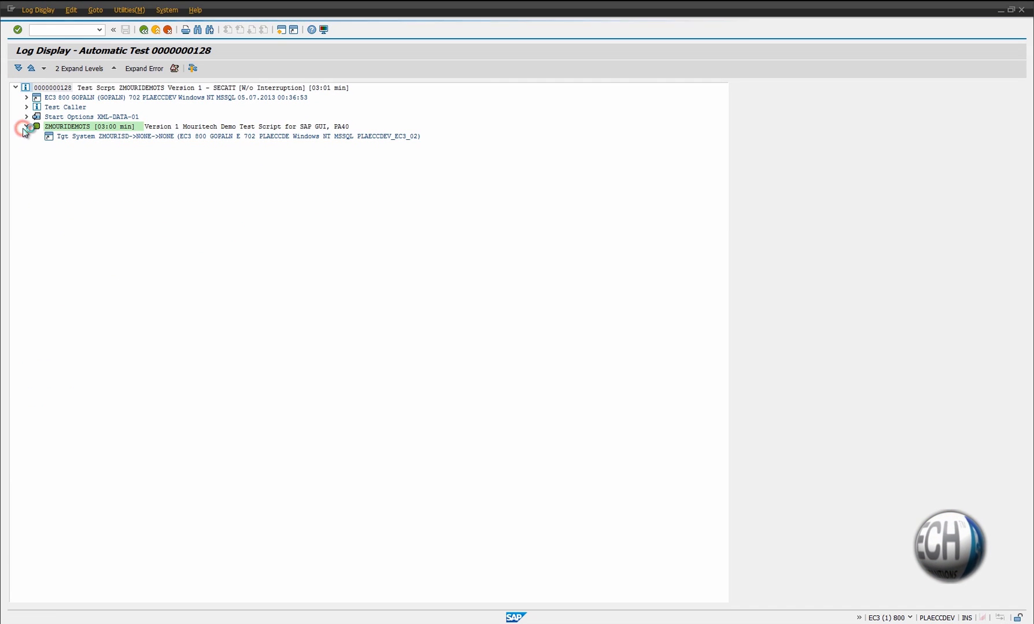
{"action": "left_click", "coordinate": [26, 127]}
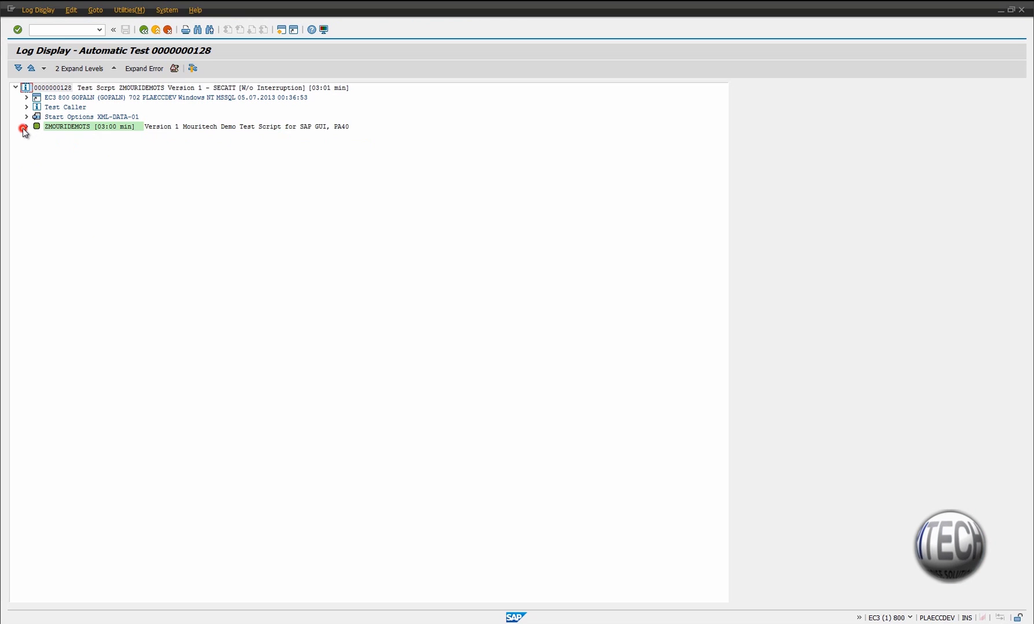
{"action": "left_click", "coordinate": [144, 30]}
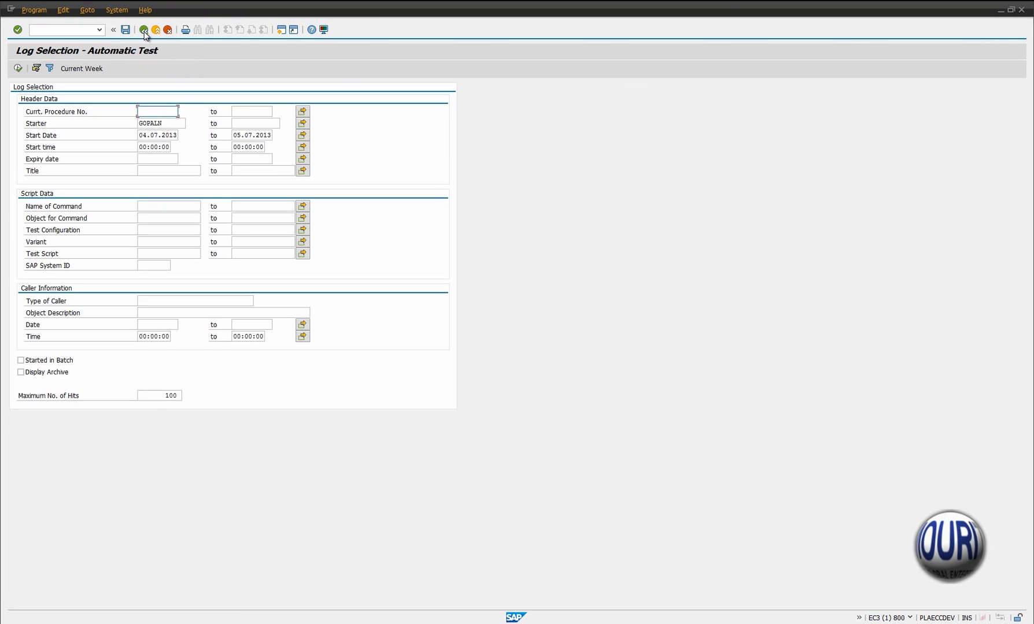
{"action": "left_click", "coordinate": [144, 30]}
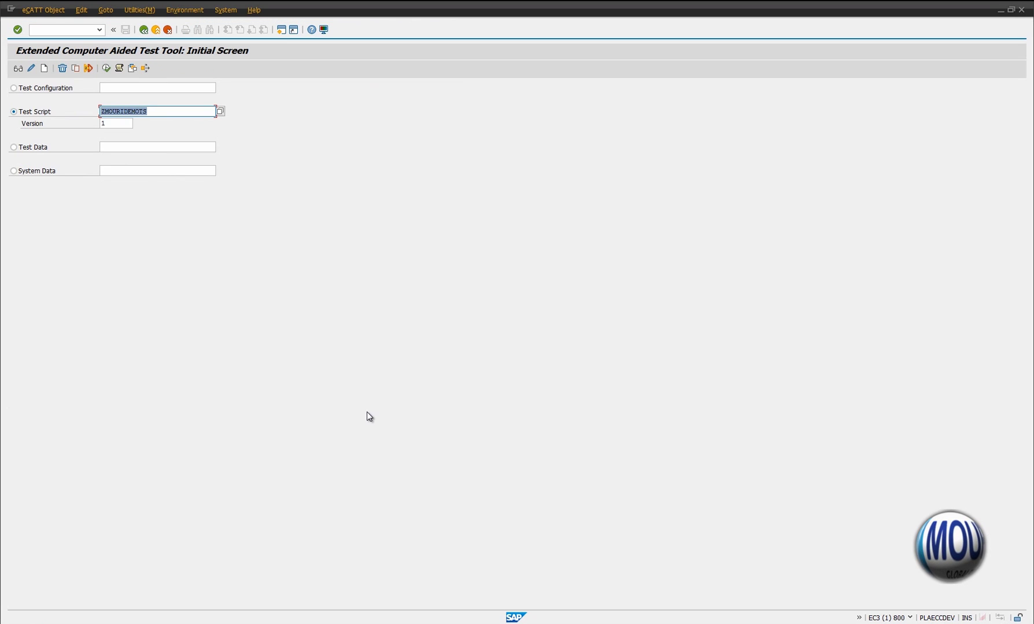